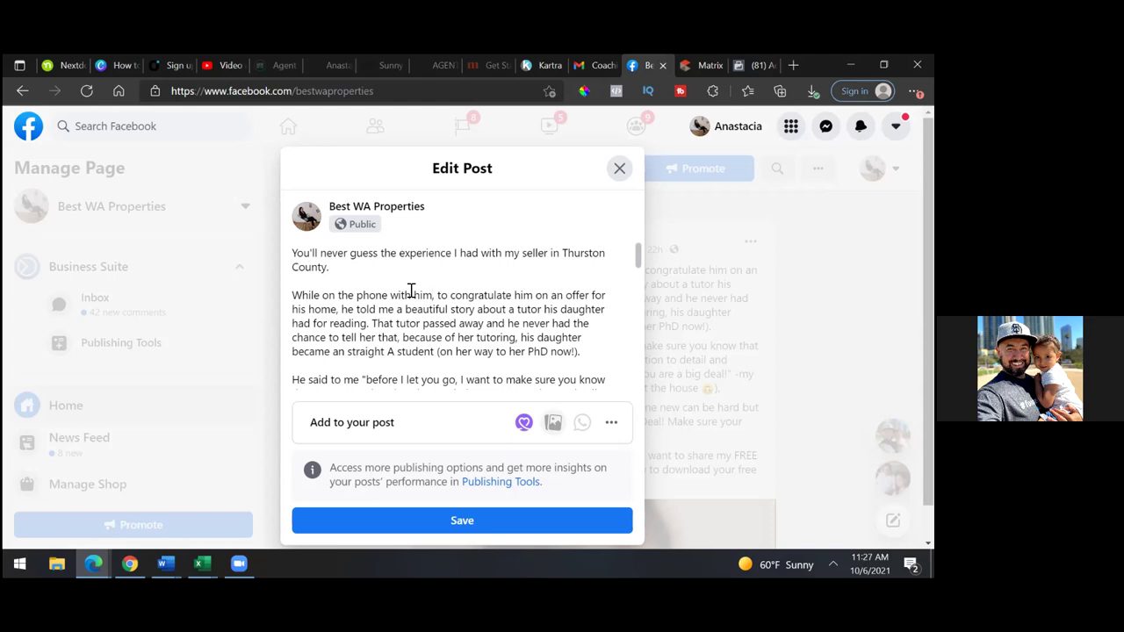
Remove "with him" after "While on the phone" in the post's second paragraph and save the edited post.
key(BackSpace)
key(BackSpace)
key(BackSpace)
key(BackSpace)
key(BackSpace)
key(BackSpace)
key(BackSpace)
key(BackSpace)
key(BackSpace)
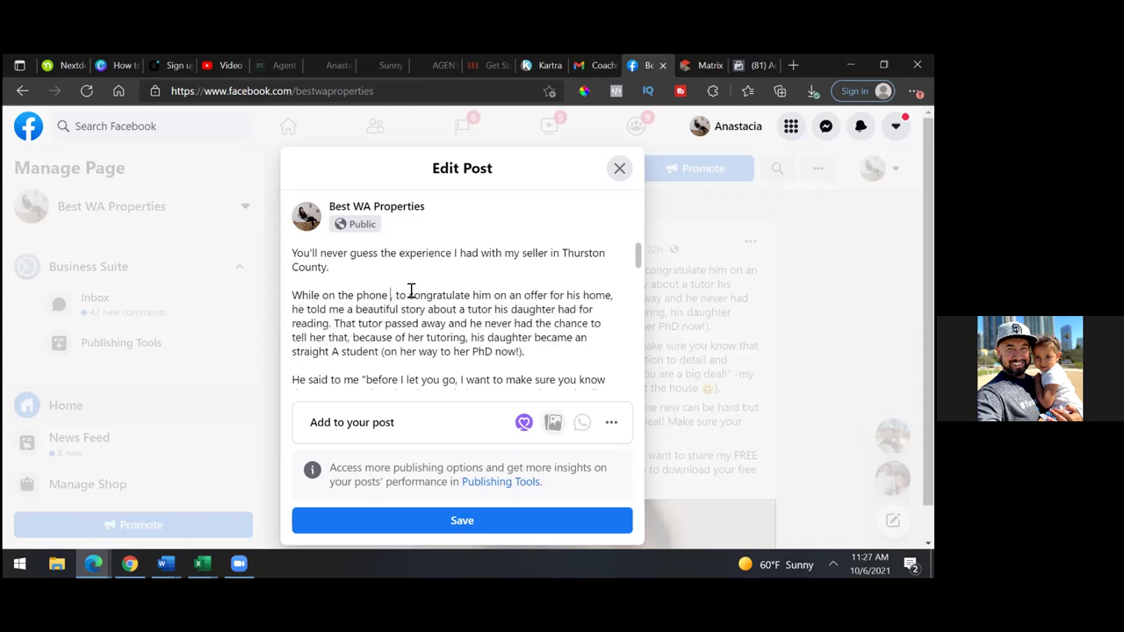
click(424, 337)
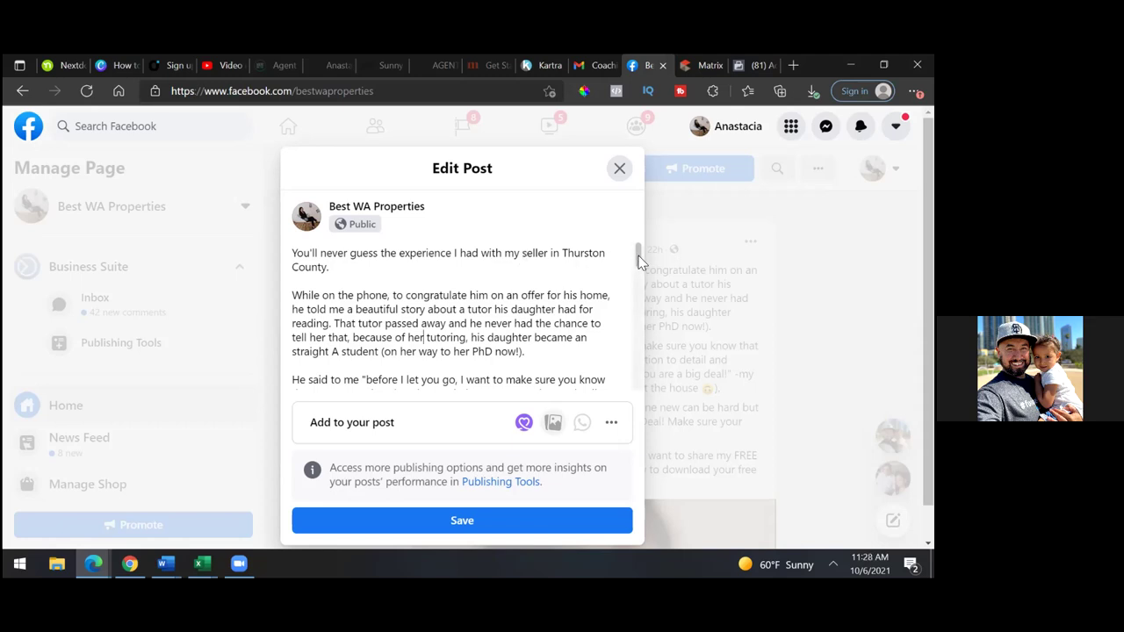
drag(638, 259, 639, 389)
click(471, 528)
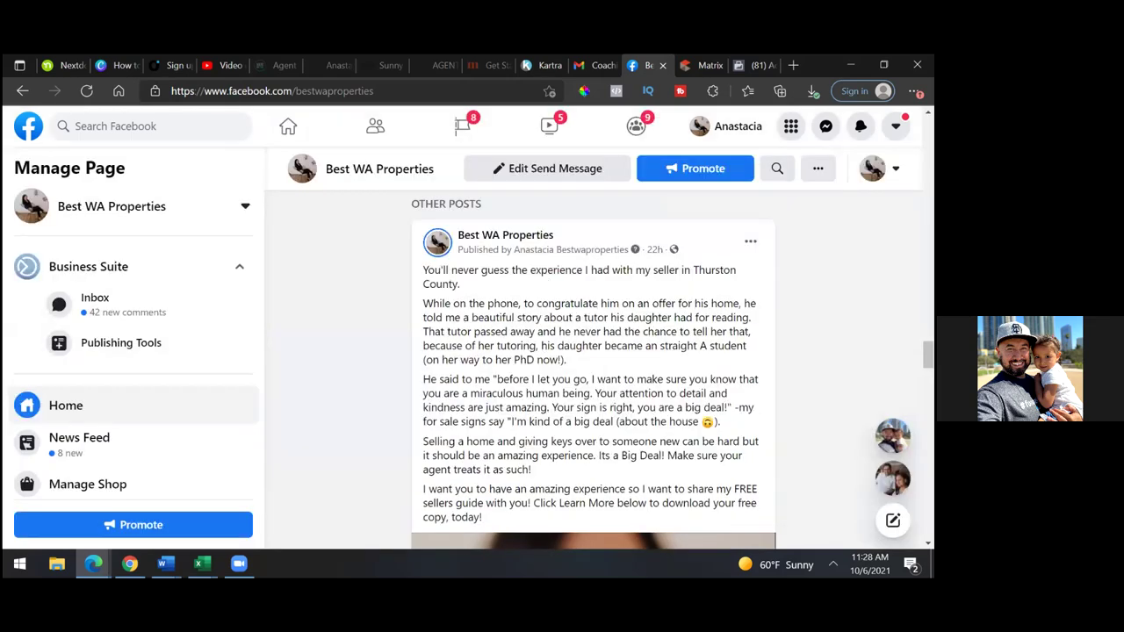
Switch to Ads Manager and start a new campaign with the Conversions objective.
key(ctrl+9)
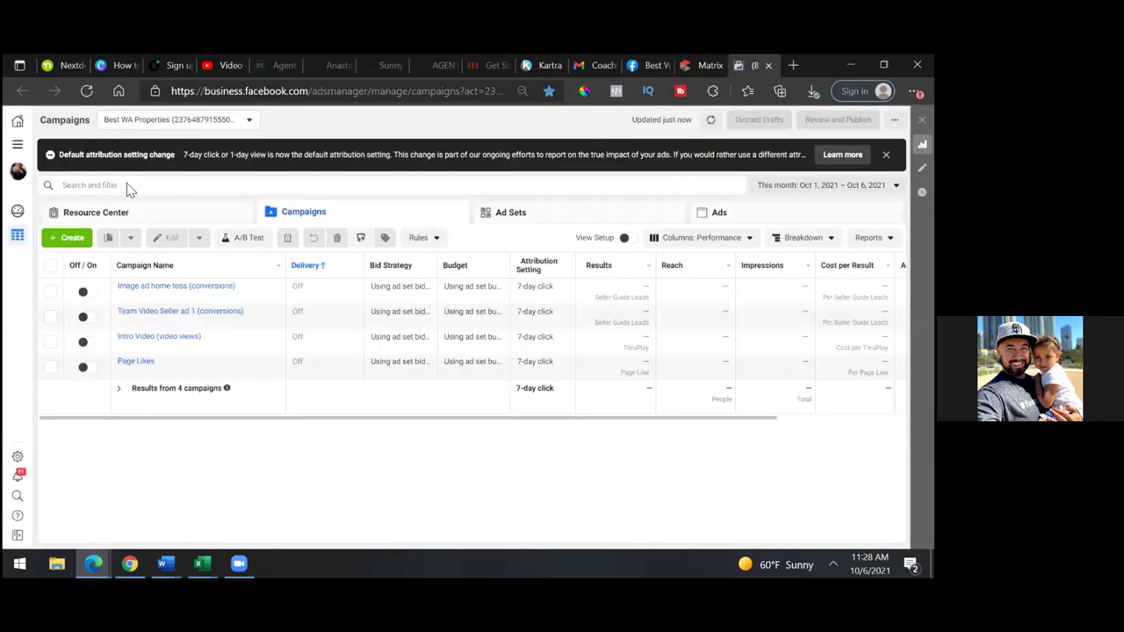
click(72, 239)
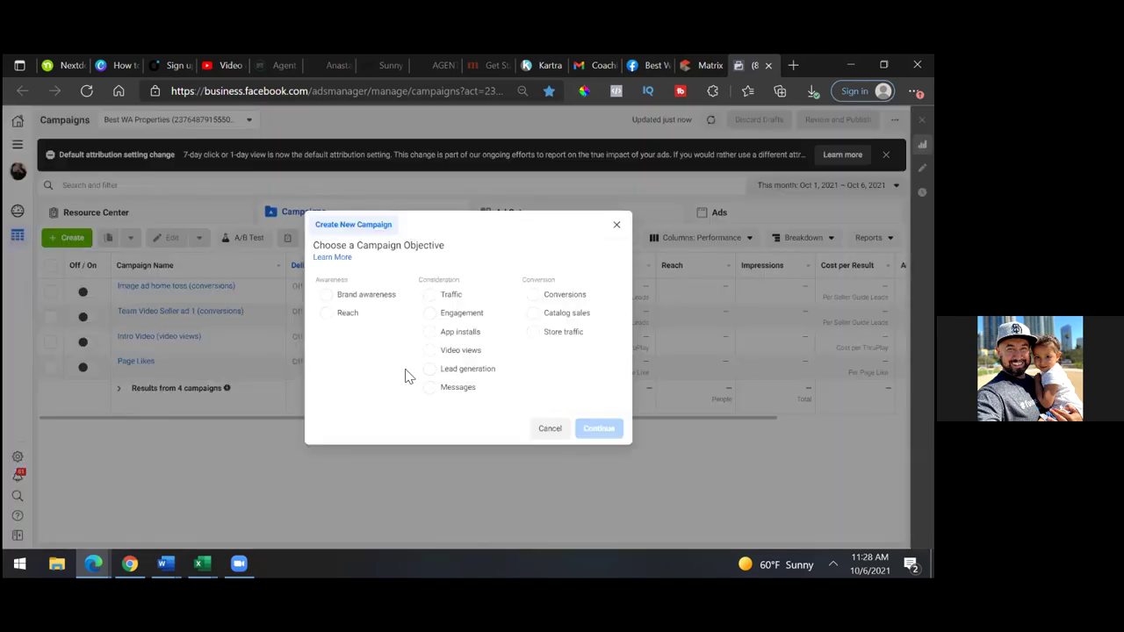
click(532, 298)
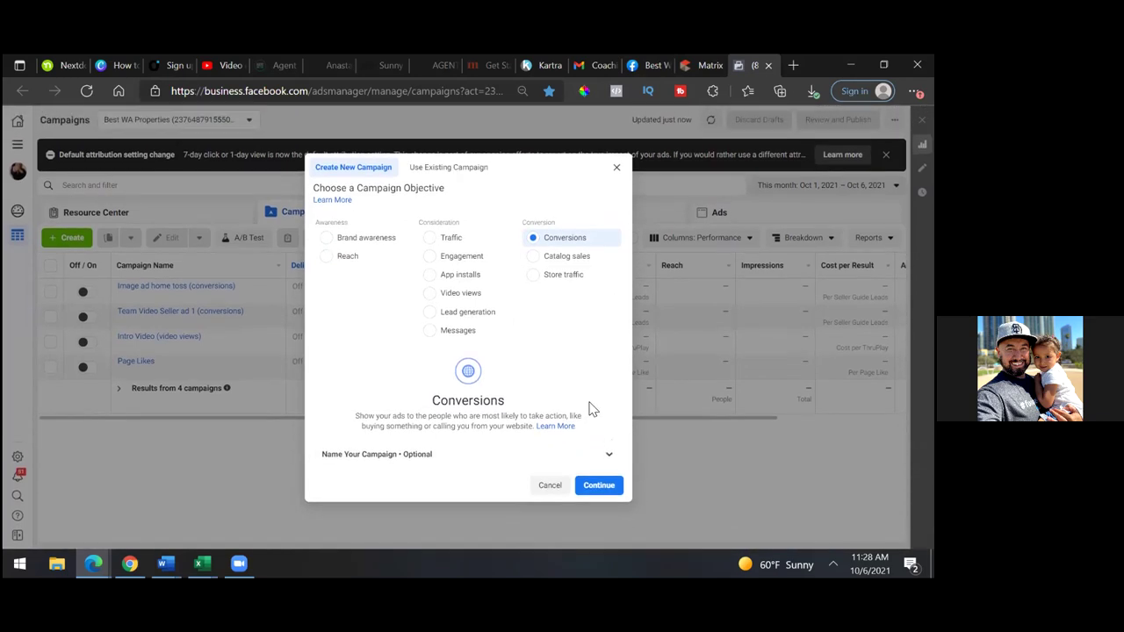
Expand the optional naming section of the new campaign and name the ad set "Thuston County (17/day)".
click(610, 456)
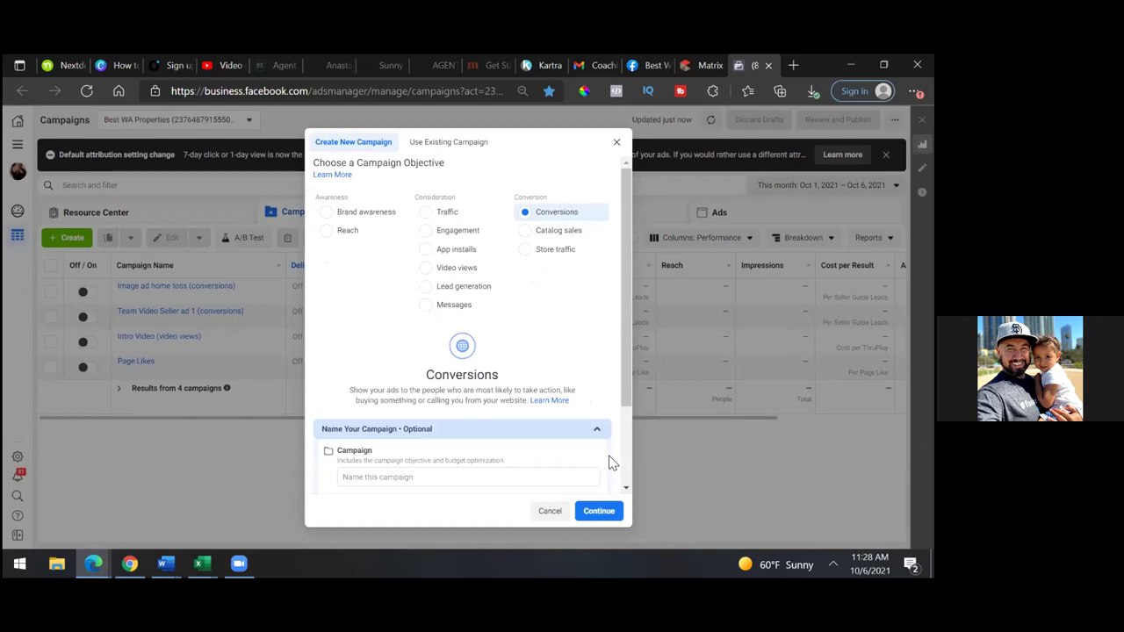
scroll(623, 355, down, 2)
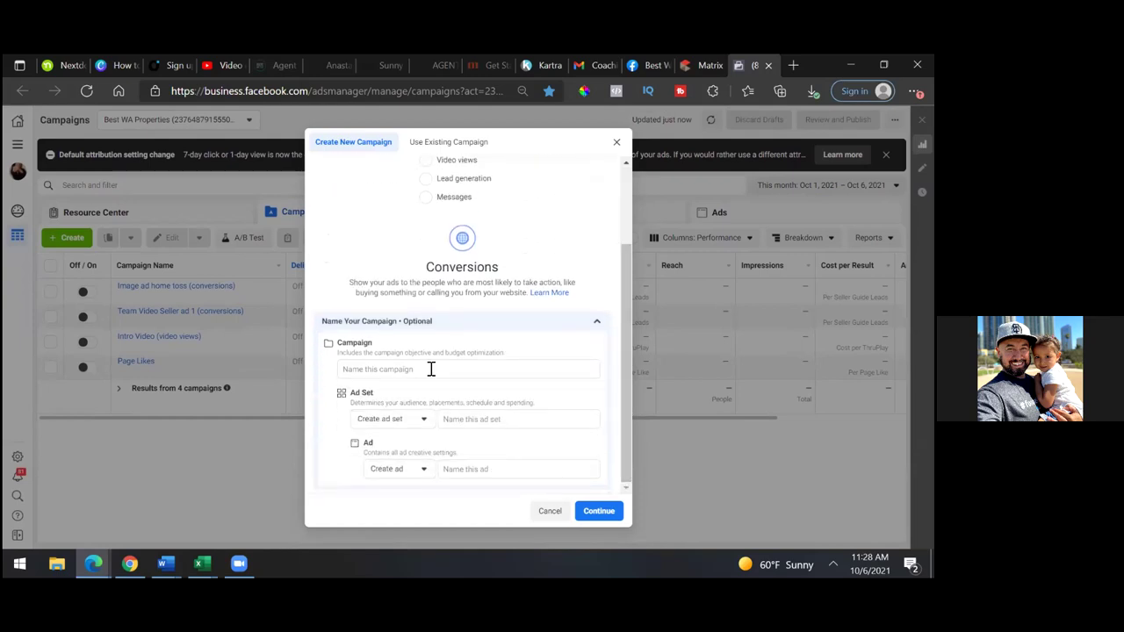
click(431, 370)
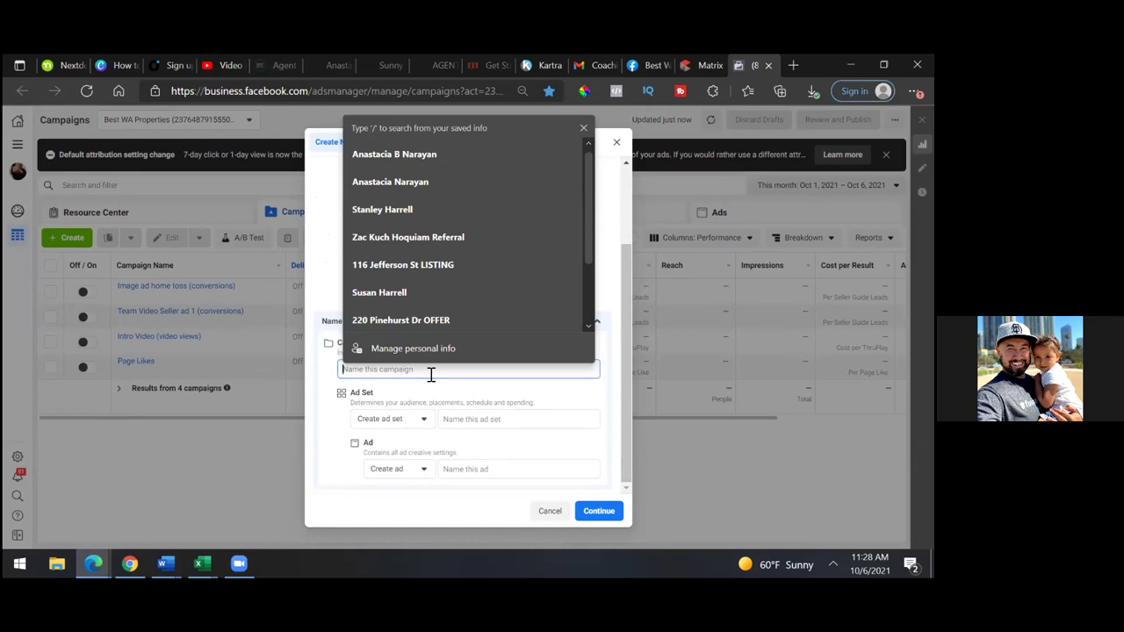
click(478, 434)
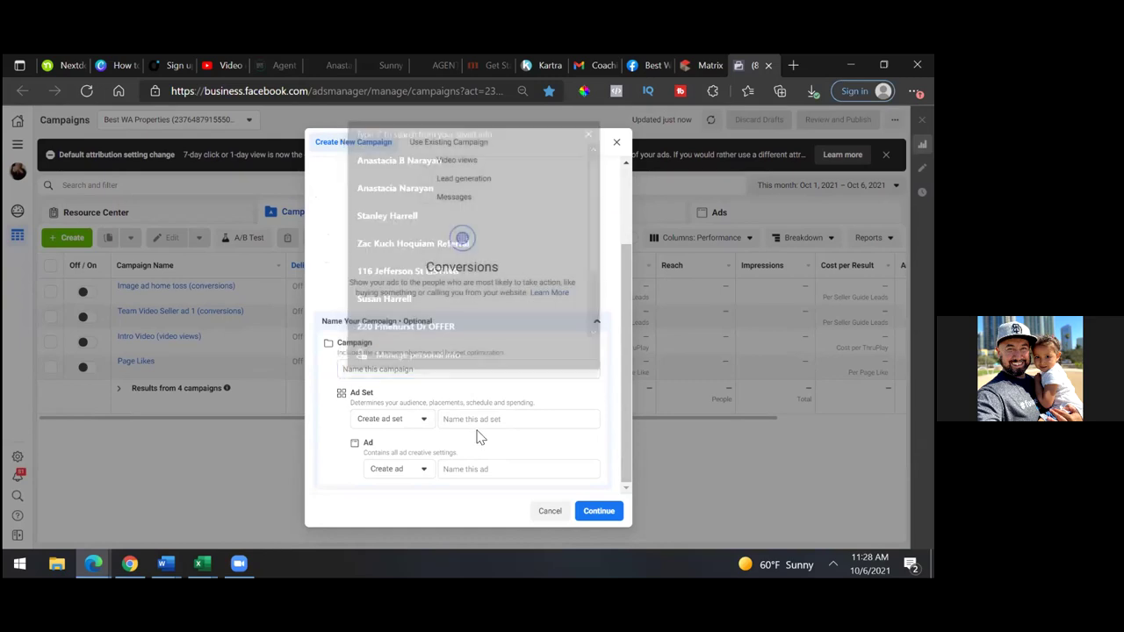
click(475, 419)
text(Thuston County (17/day)
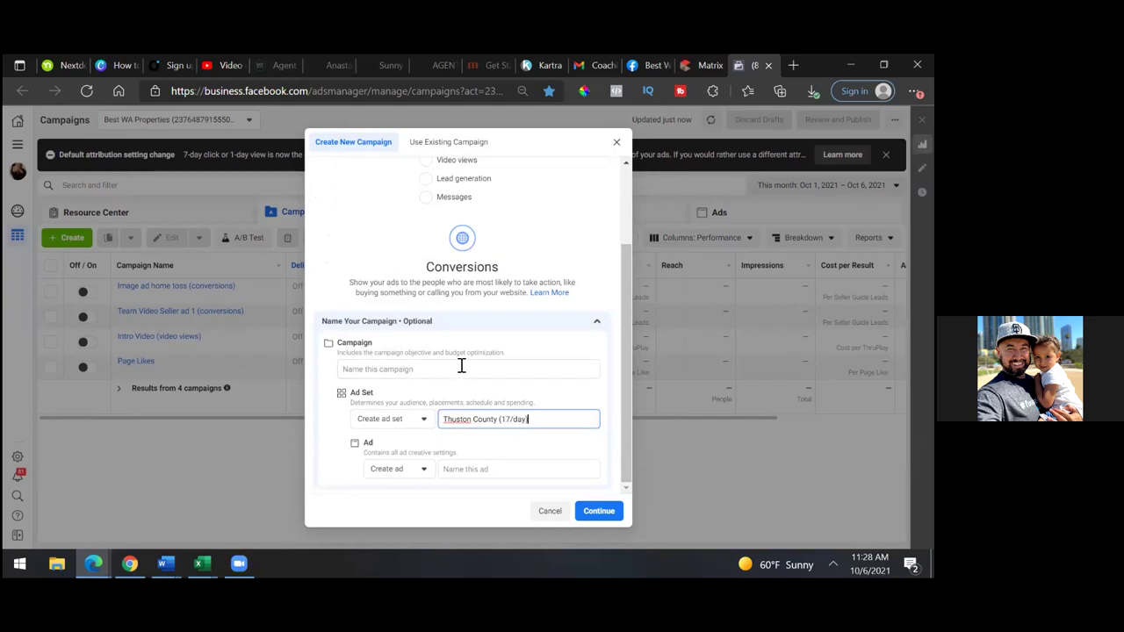
Name the campaign "Seller story (conversions)" and the ad "Image holding key", and continue to the campaign's settings.
click(461, 368)
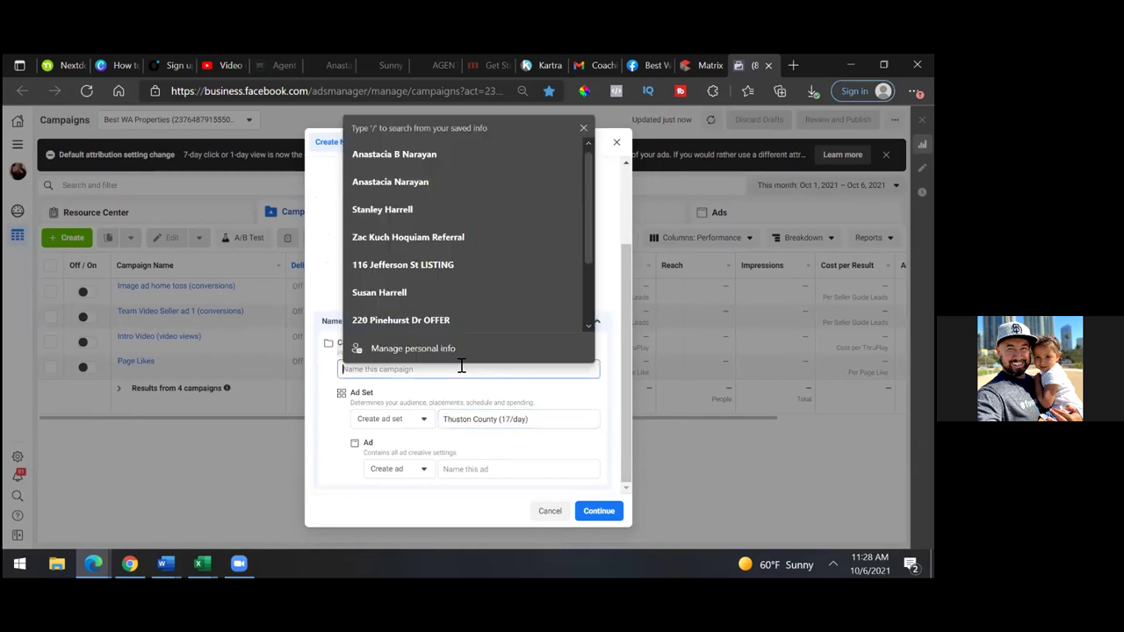
text(Seller story (conversions)
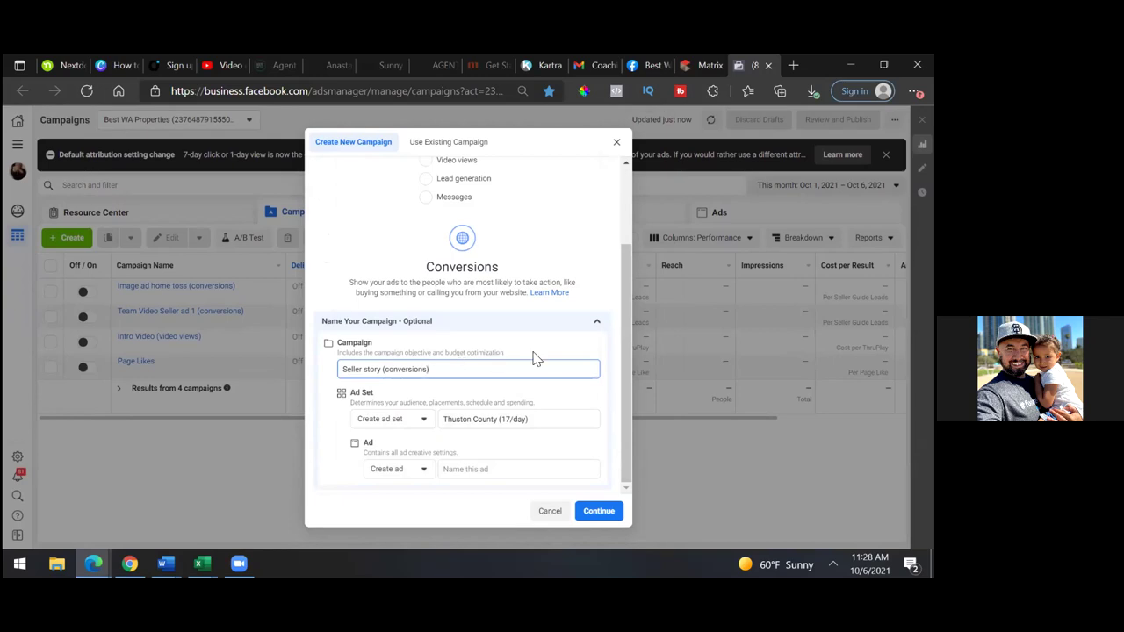
click(628, 342)
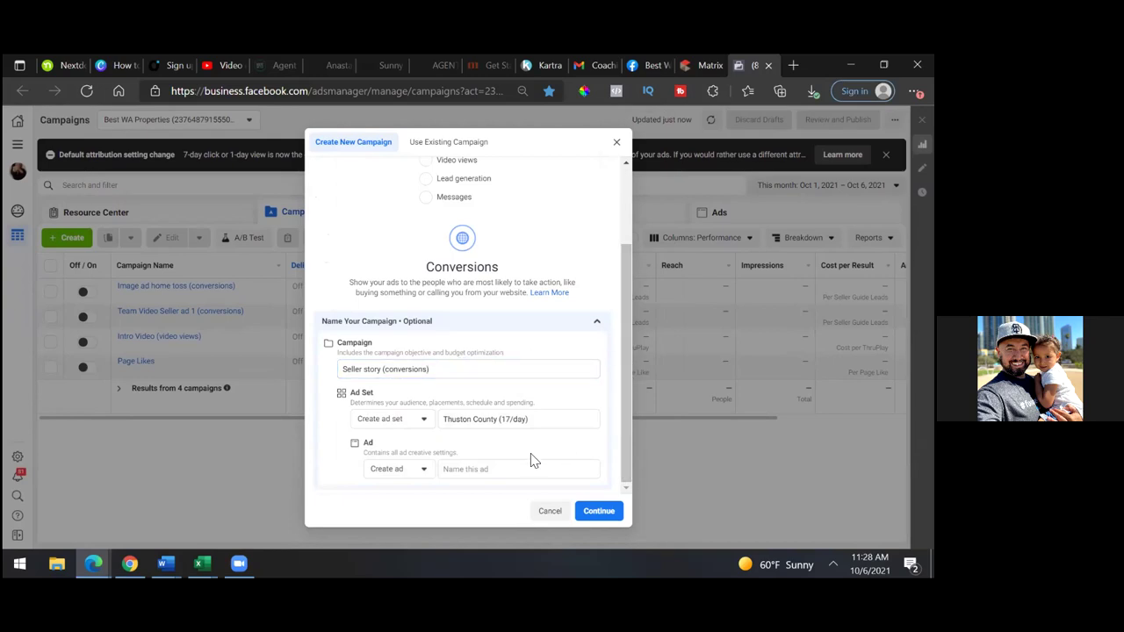
click(500, 470)
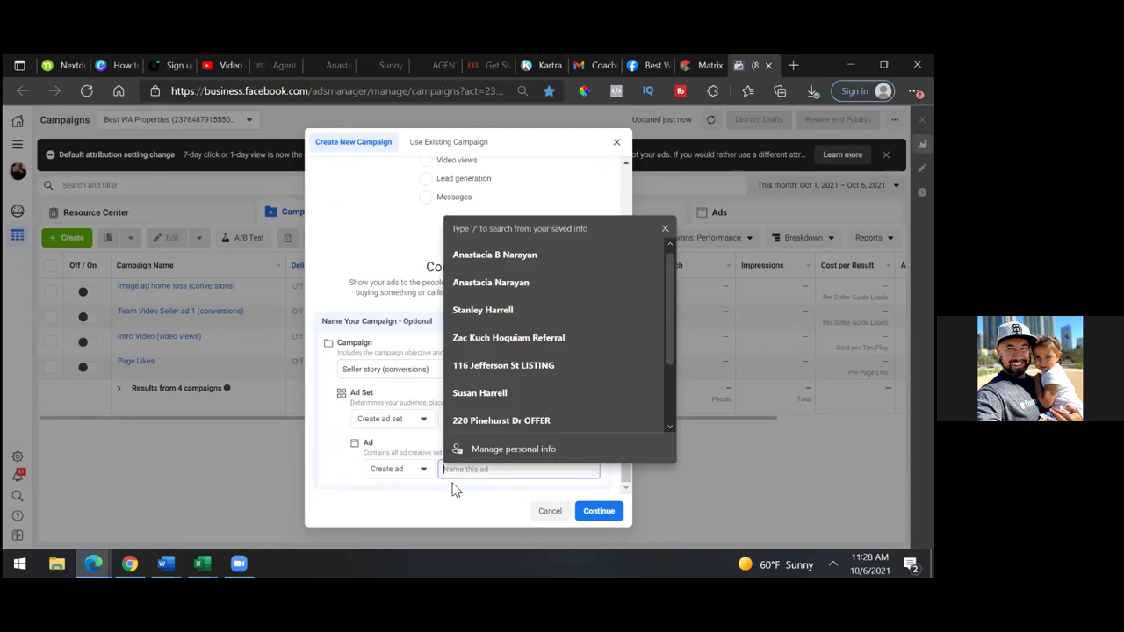
text((Image holding key)
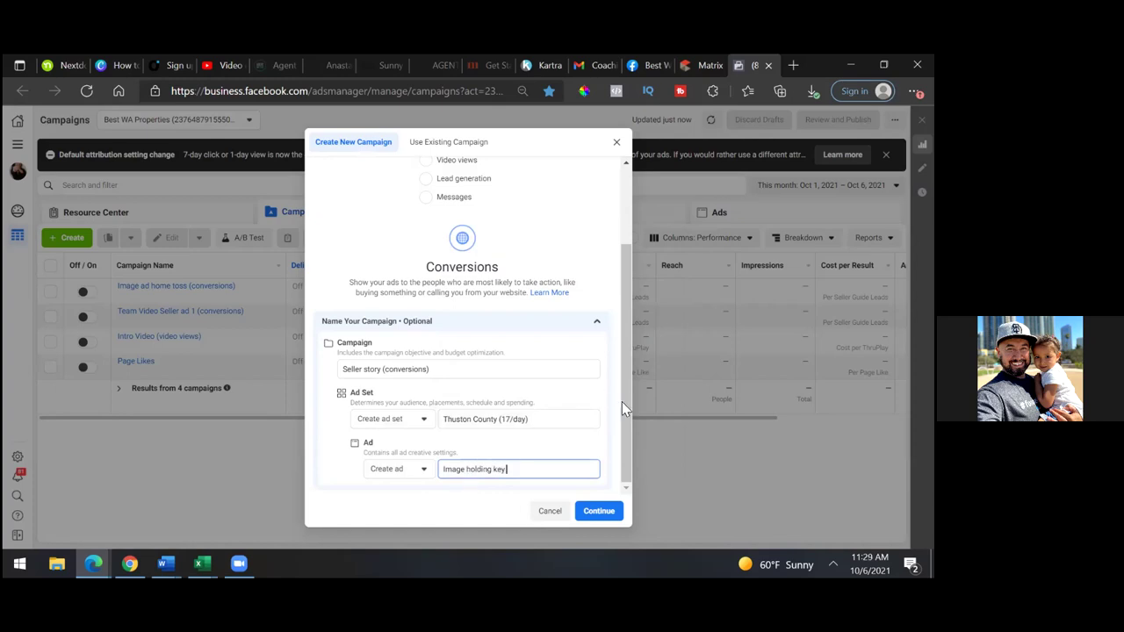
click(622, 404)
click(604, 517)
click(604, 517)
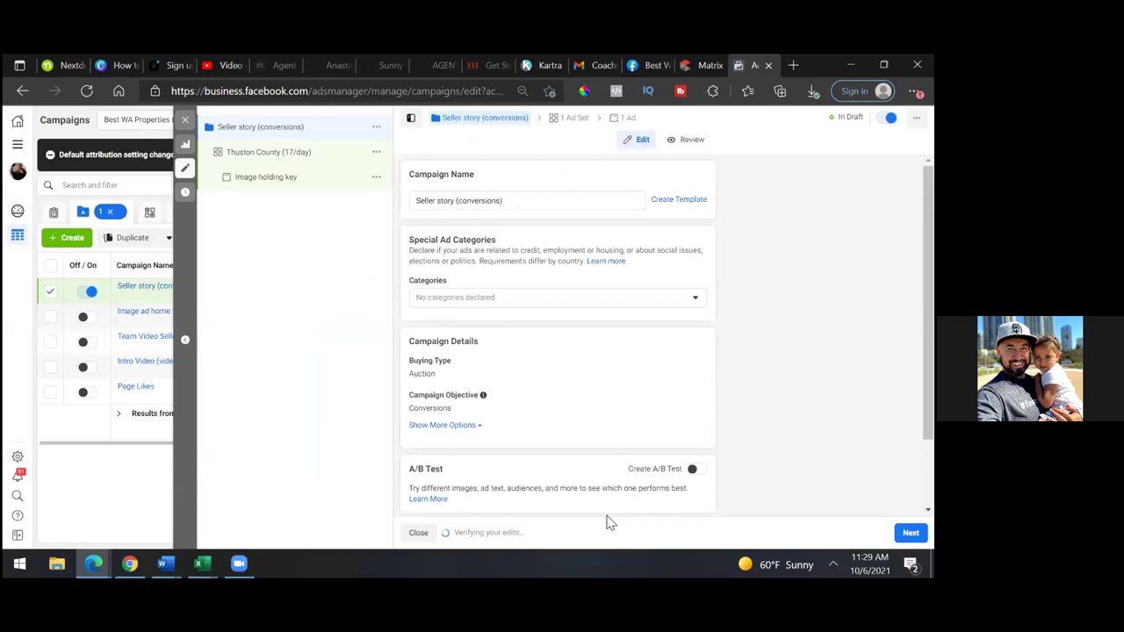
Declare Housing as the campaign's special ad category and proceed to the ad set settings.
click(495, 299)
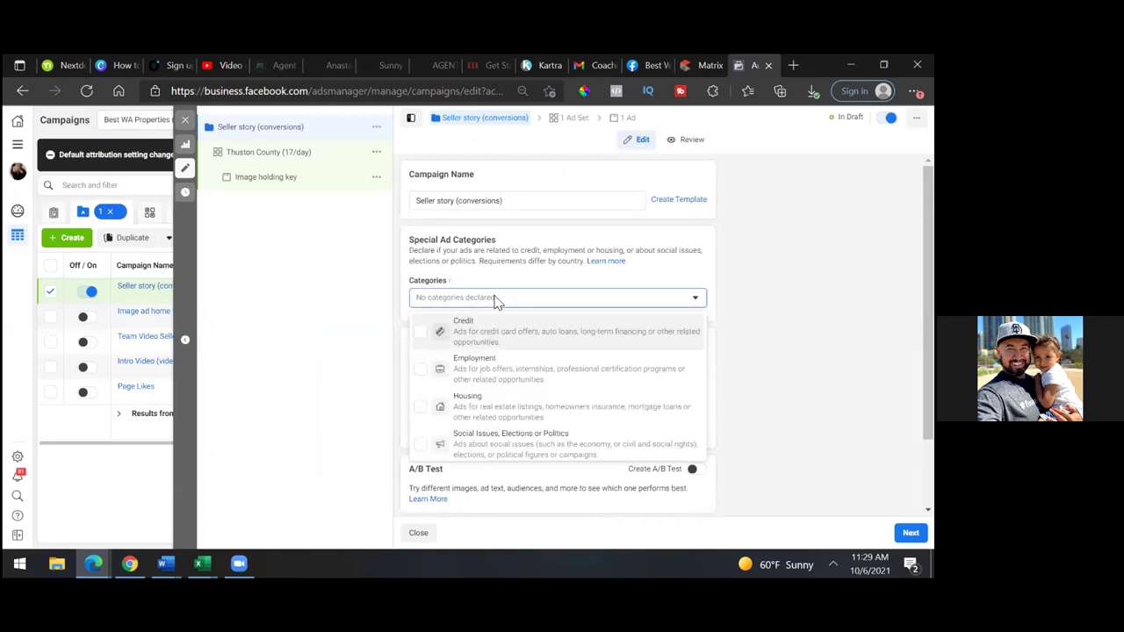
click(468, 406)
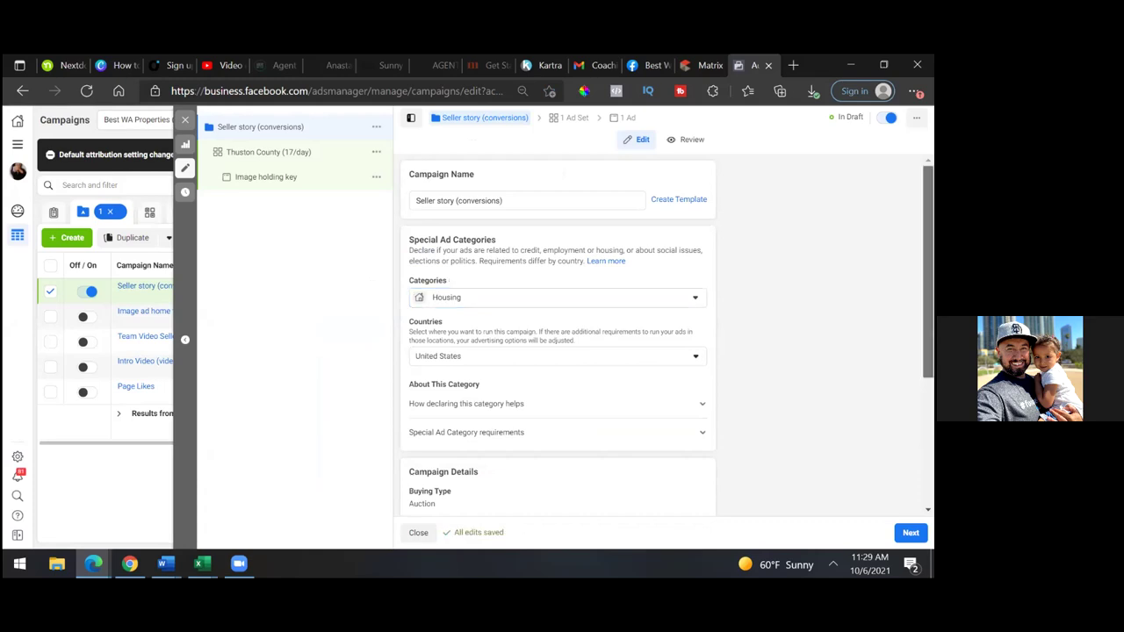
scroll(558, 334, down, 3)
scroll(558, 333, down, 1)
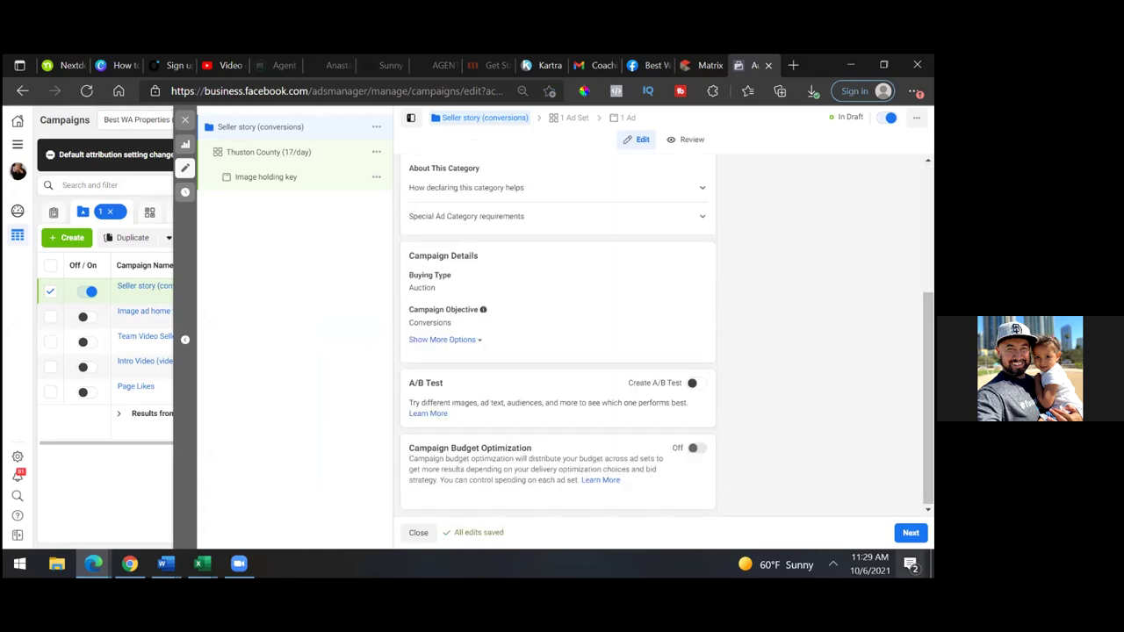
click(911, 532)
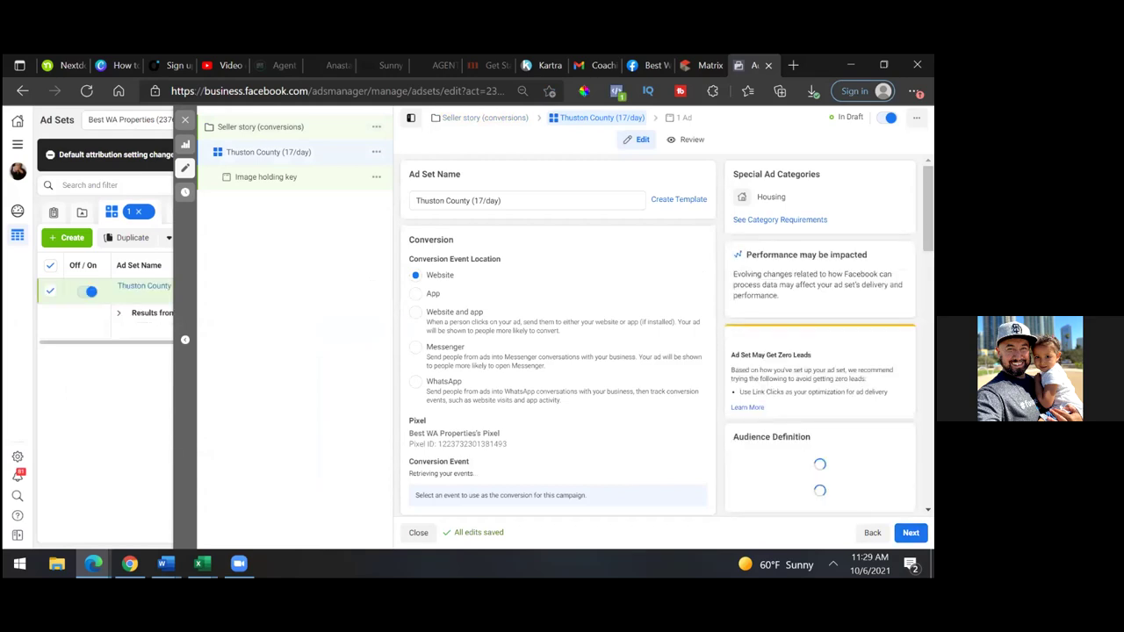
Switch to Kartra, open My Pages, and return to the ad set in Ads Manager.
click(532, 63)
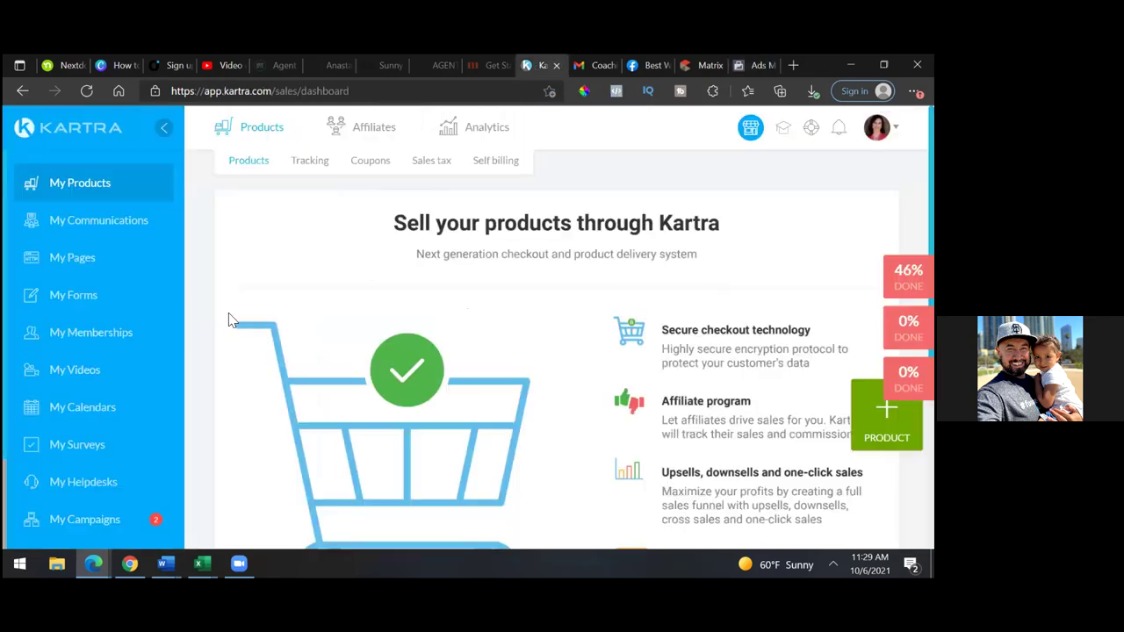
click(83, 259)
click(755, 65)
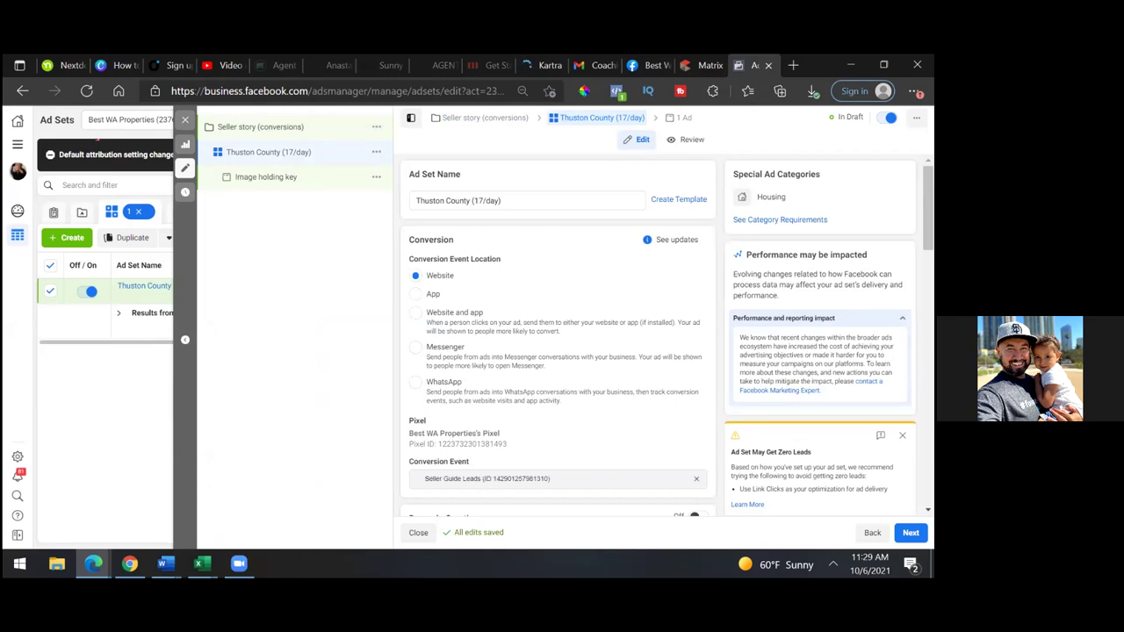
Set the ad set's daily budget to $17.00.
scroll(558, 351, down, 3)
scroll(558, 351, down, 1)
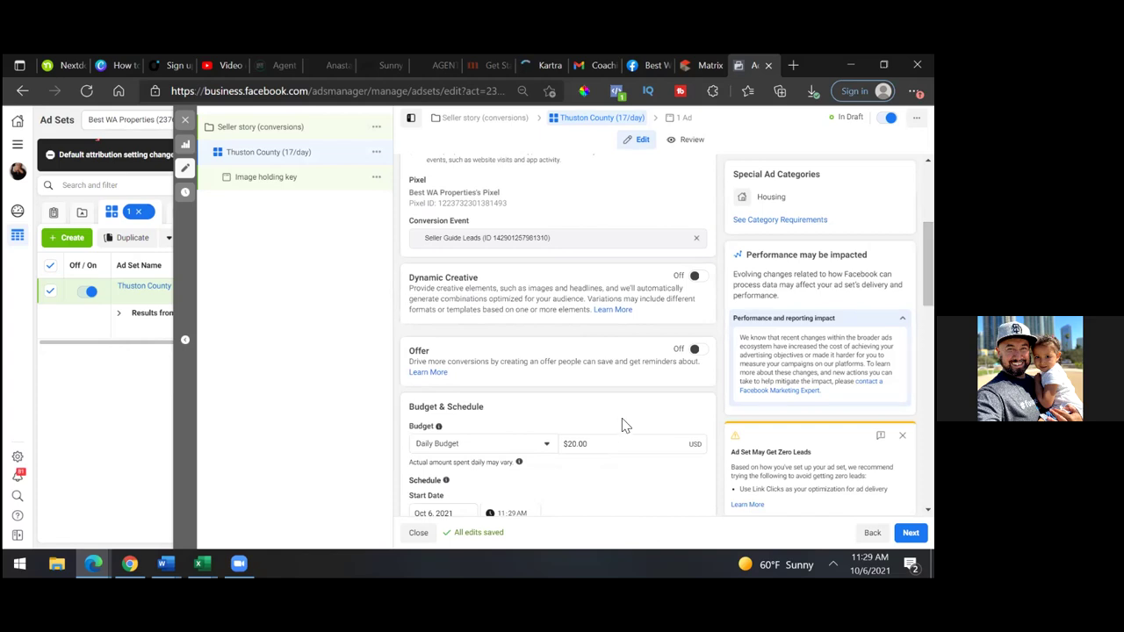
click(578, 444)
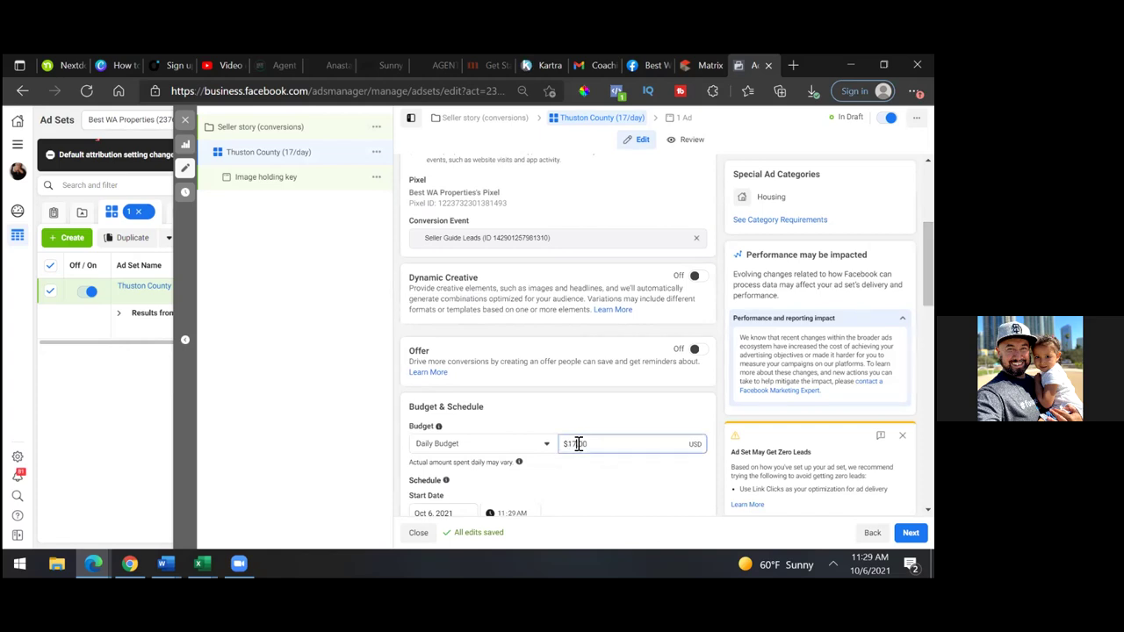
click(715, 389)
Schedule the ad set to start on October 7, 2021 at 6:00 AM.
scroll(490, 387, down, 3)
click(463, 387)
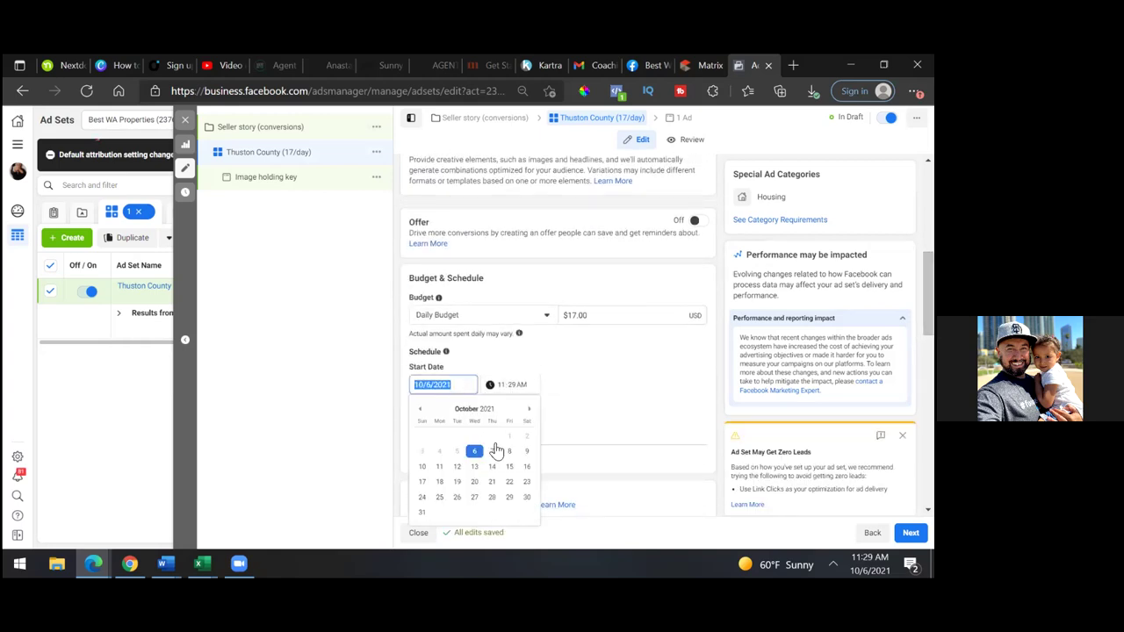
click(492, 451)
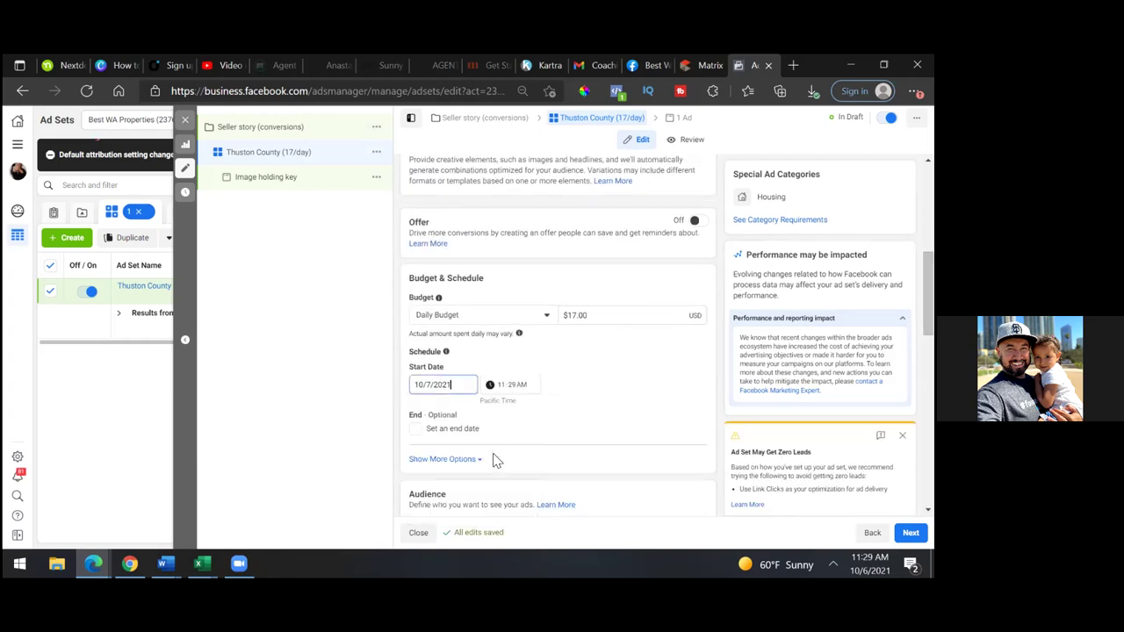
click(517, 389)
text(1200)
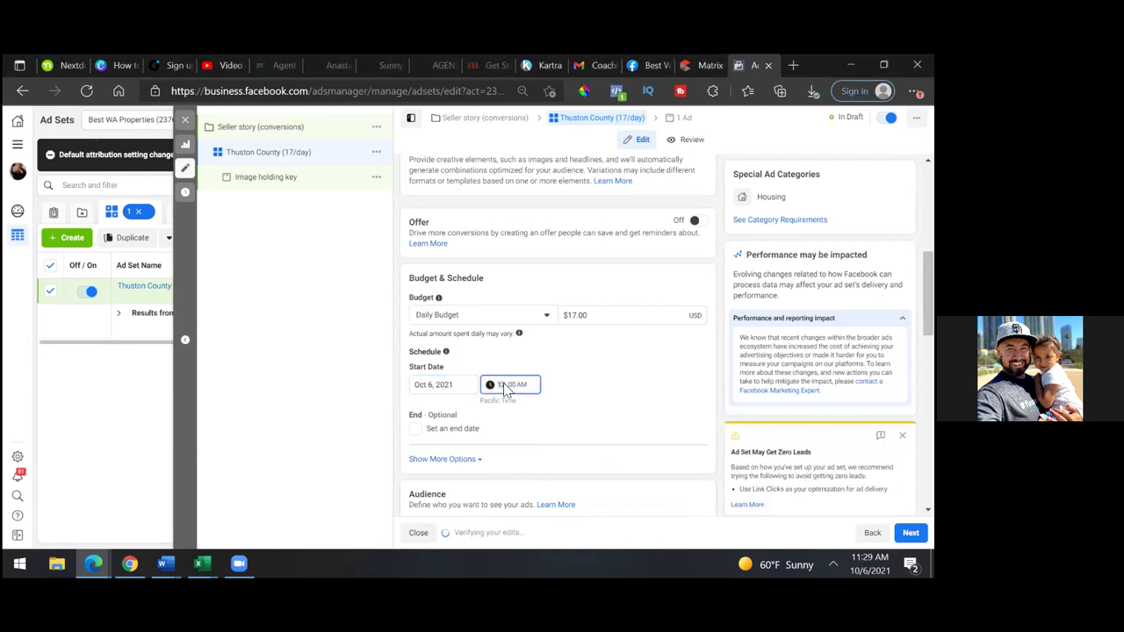
click(430, 389)
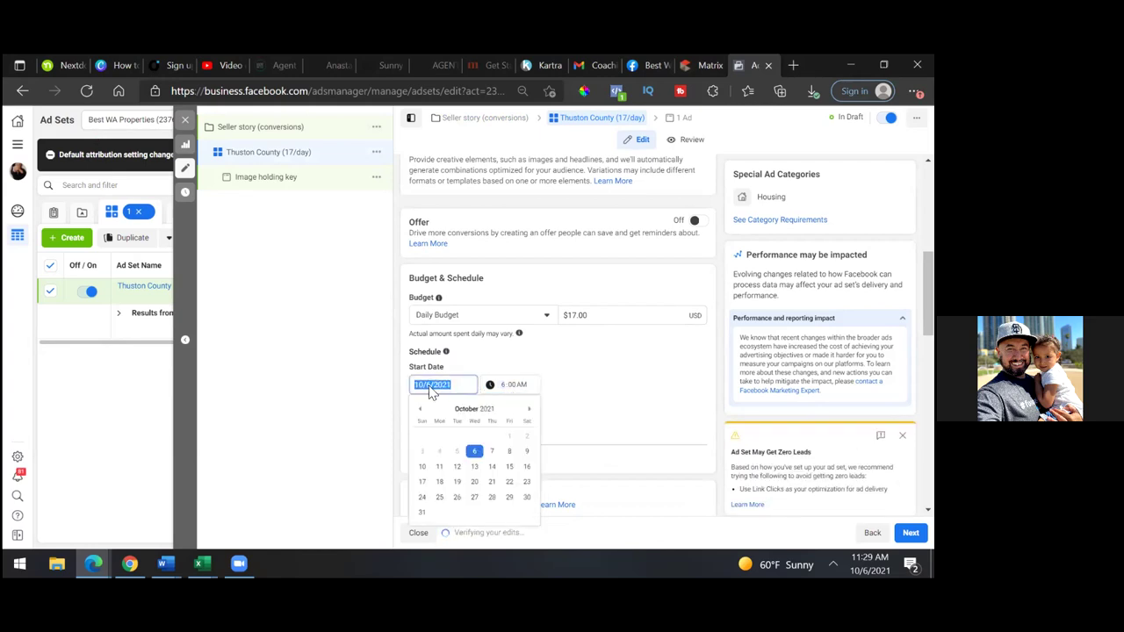
click(491, 452)
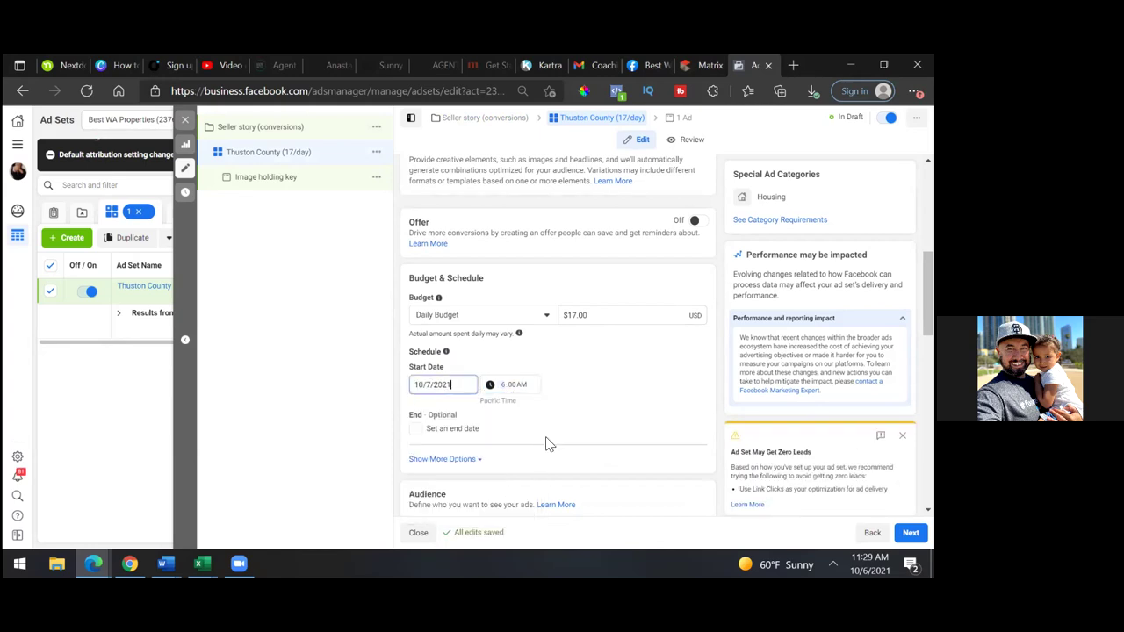
Enable an end date for the ad set and set it to October 14, 2021.
click(416, 429)
click(438, 456)
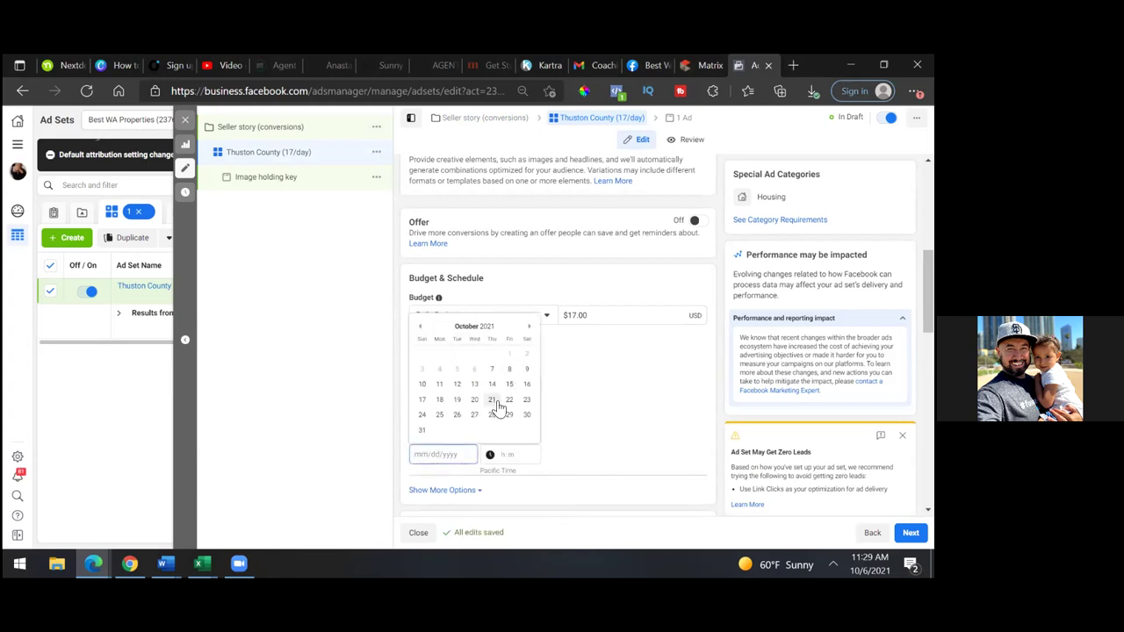
click(563, 411)
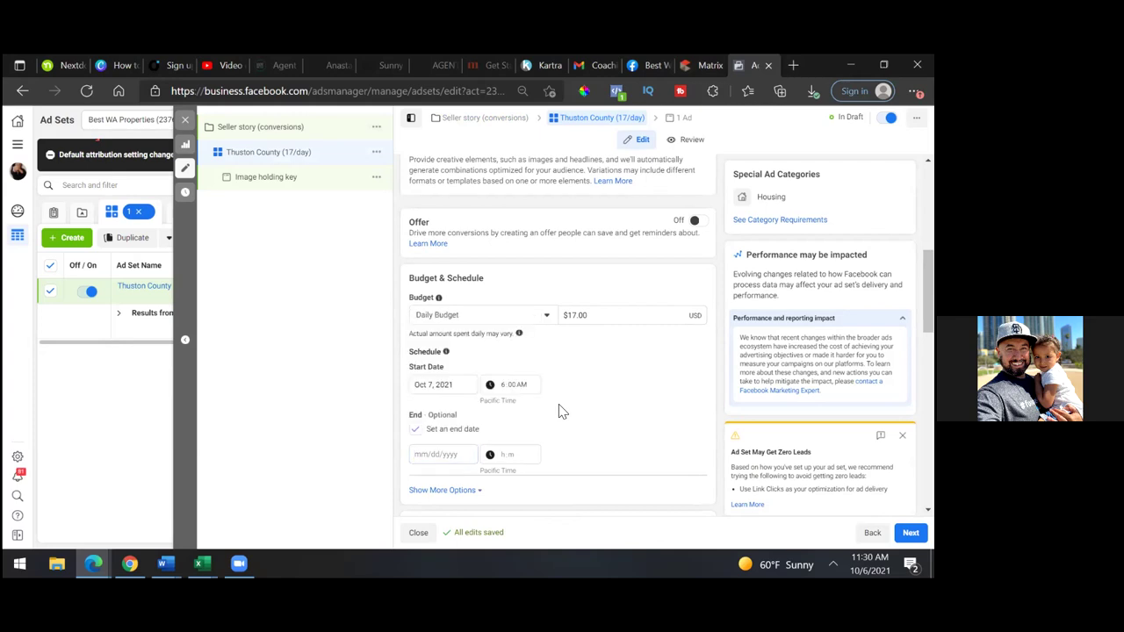
click(445, 458)
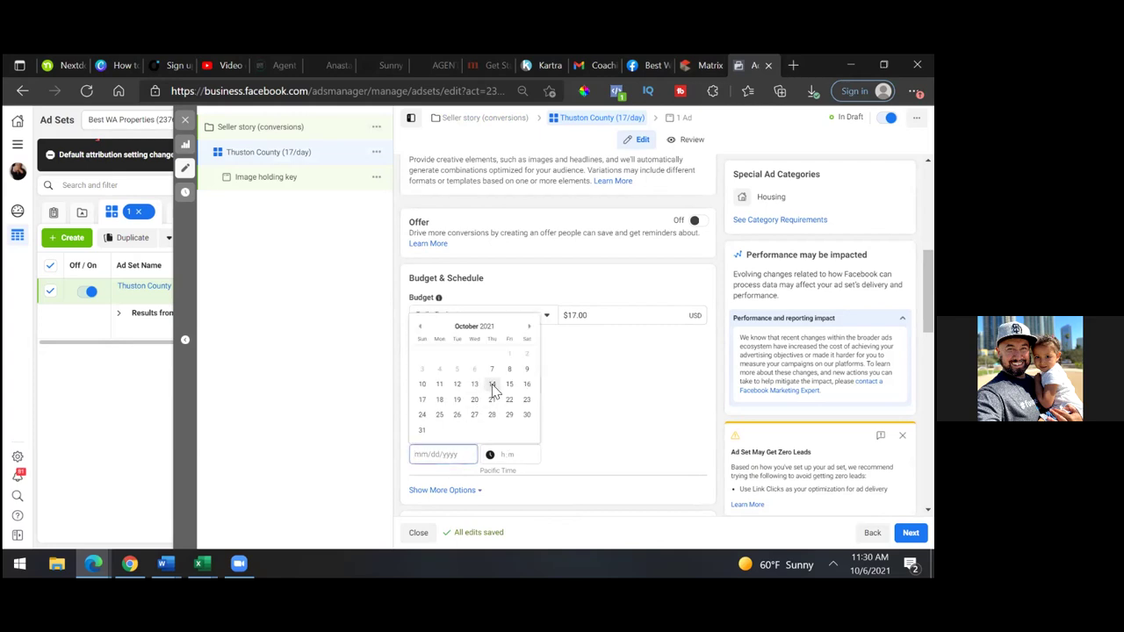
click(494, 396)
click(507, 459)
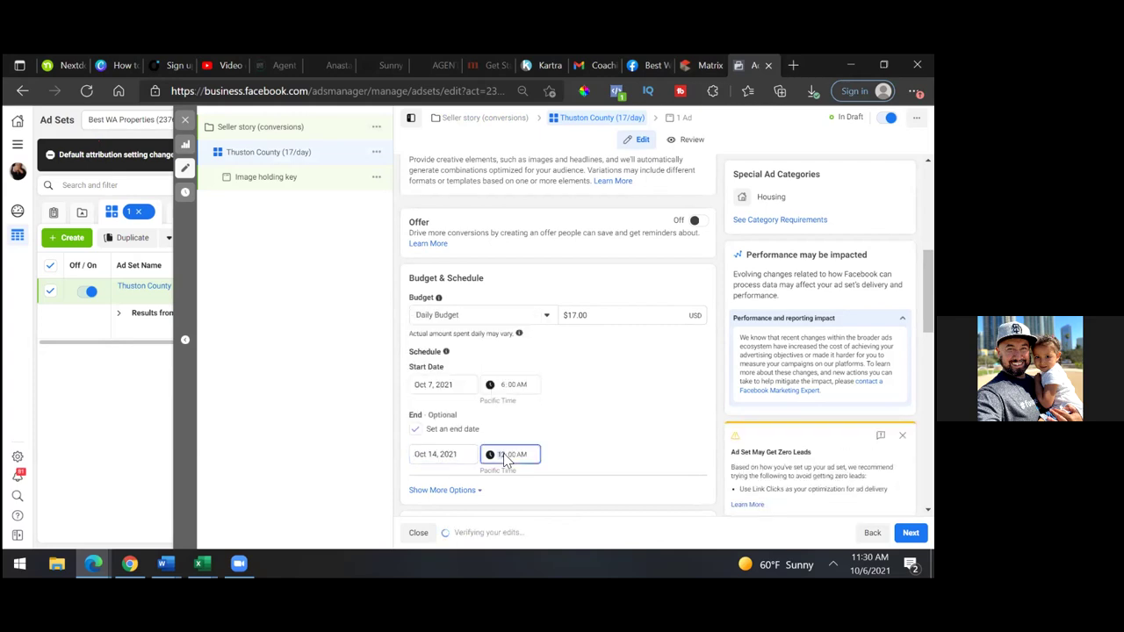
click(604, 416)
drag(928, 292, 929, 390)
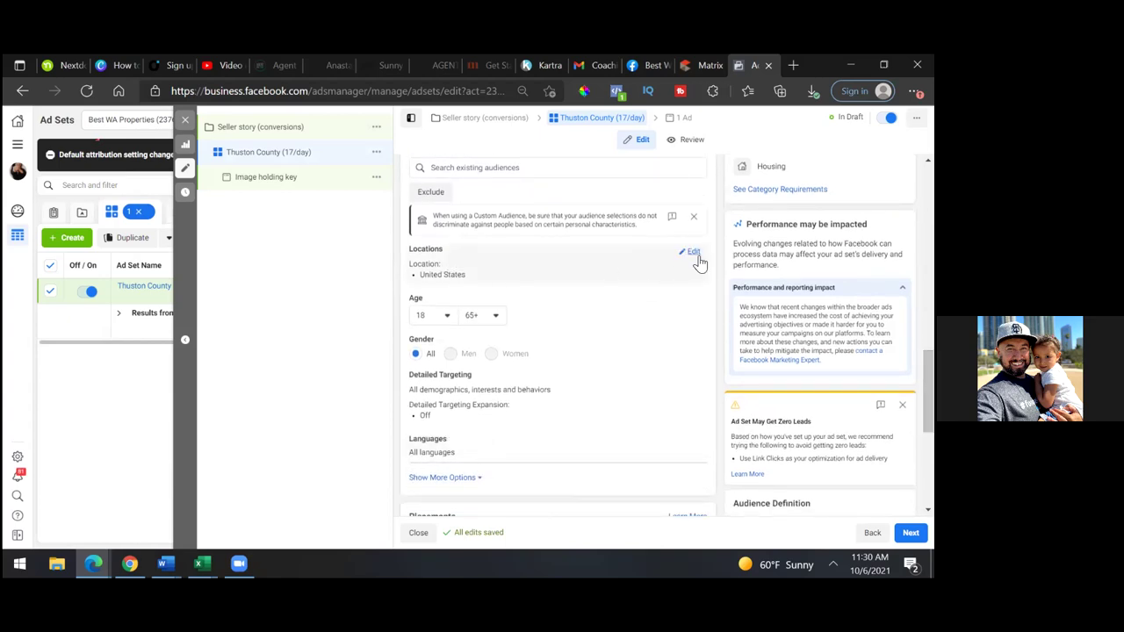
Remove United States from the ad set's locations and limit the targeting to people living in this location.
click(698, 261)
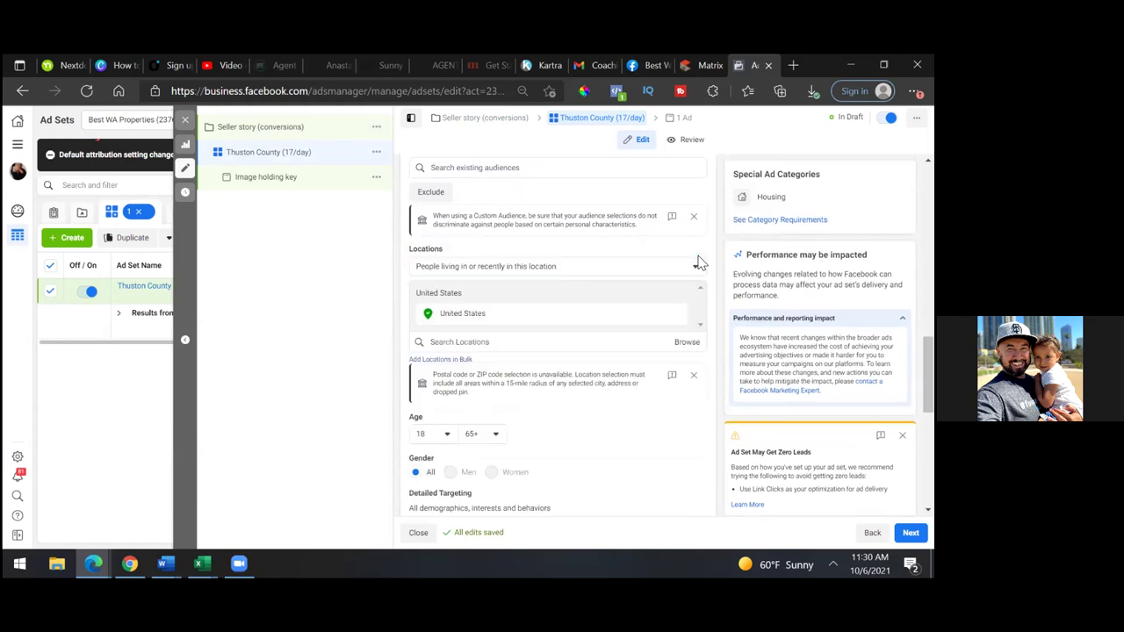
click(682, 318)
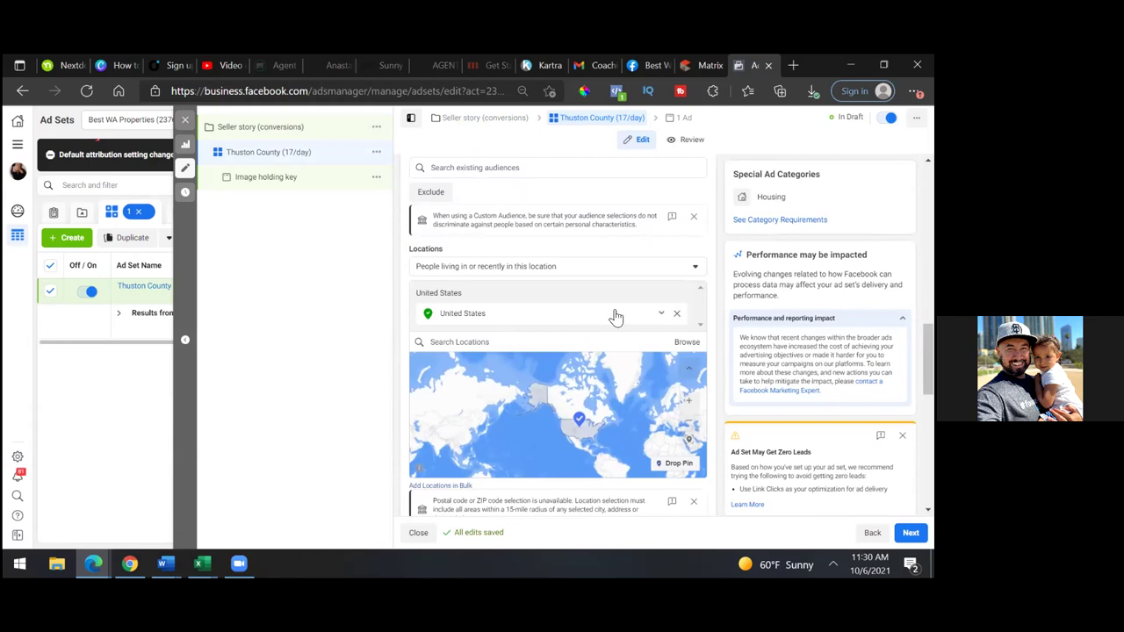
click(678, 314)
click(542, 302)
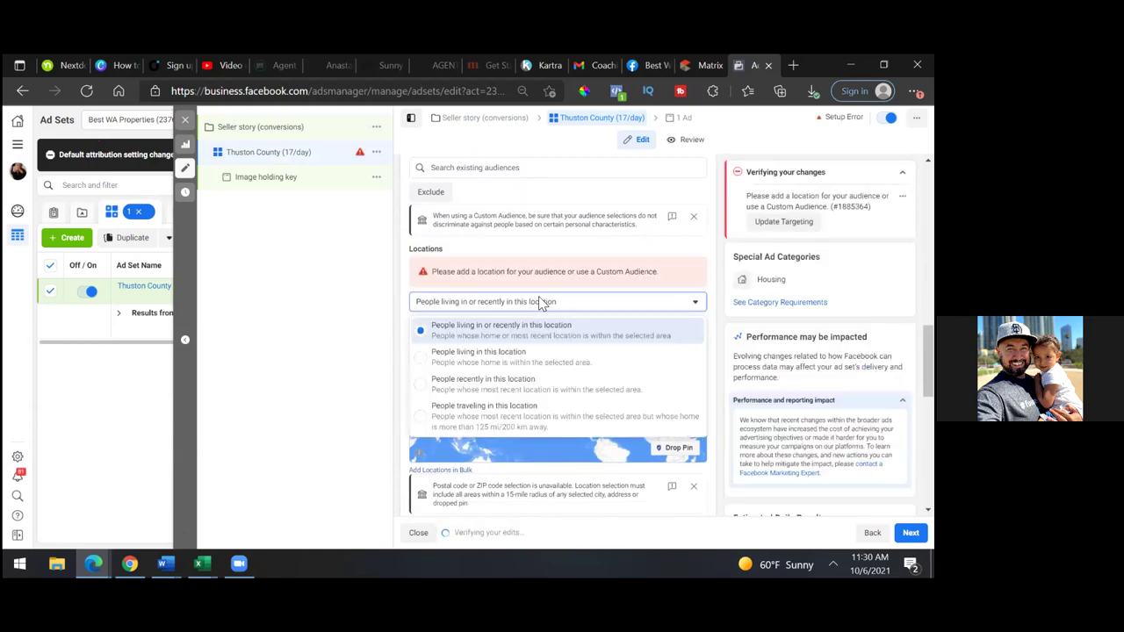
click(509, 358)
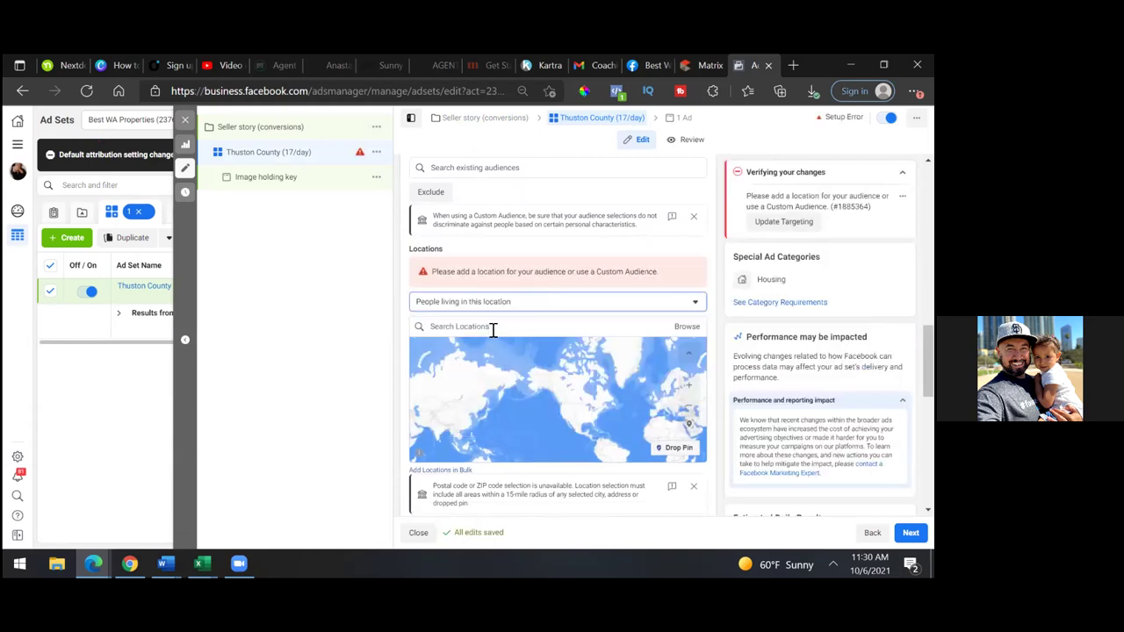
Add Thurston County, Washington, United States as the ad set's target location.
click(493, 329)
text(thurston cou)
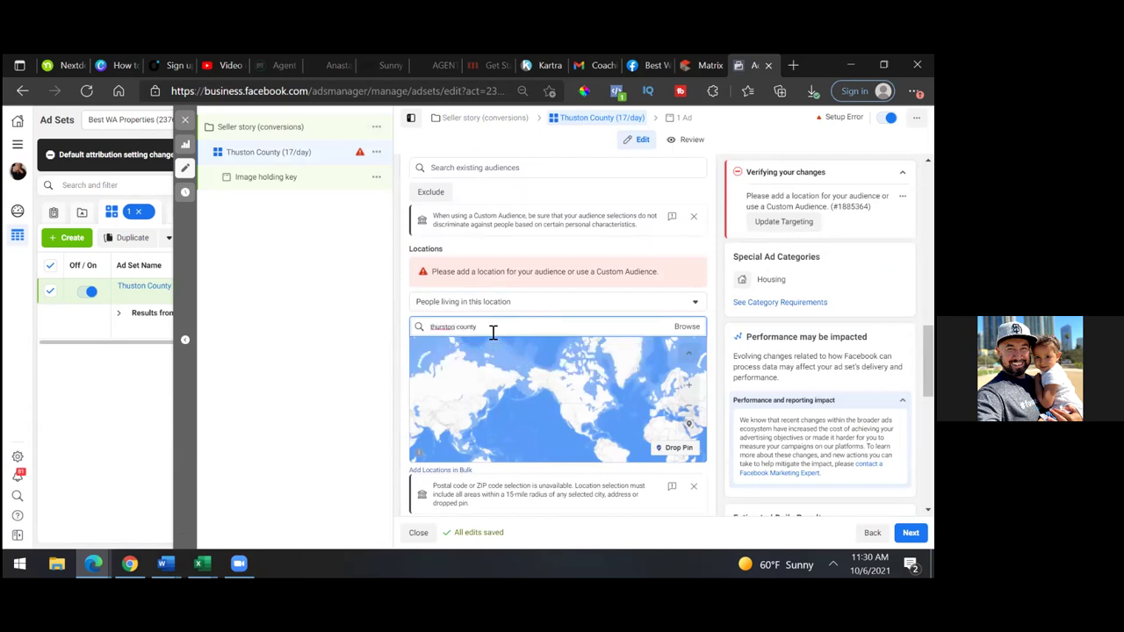
text(nty)
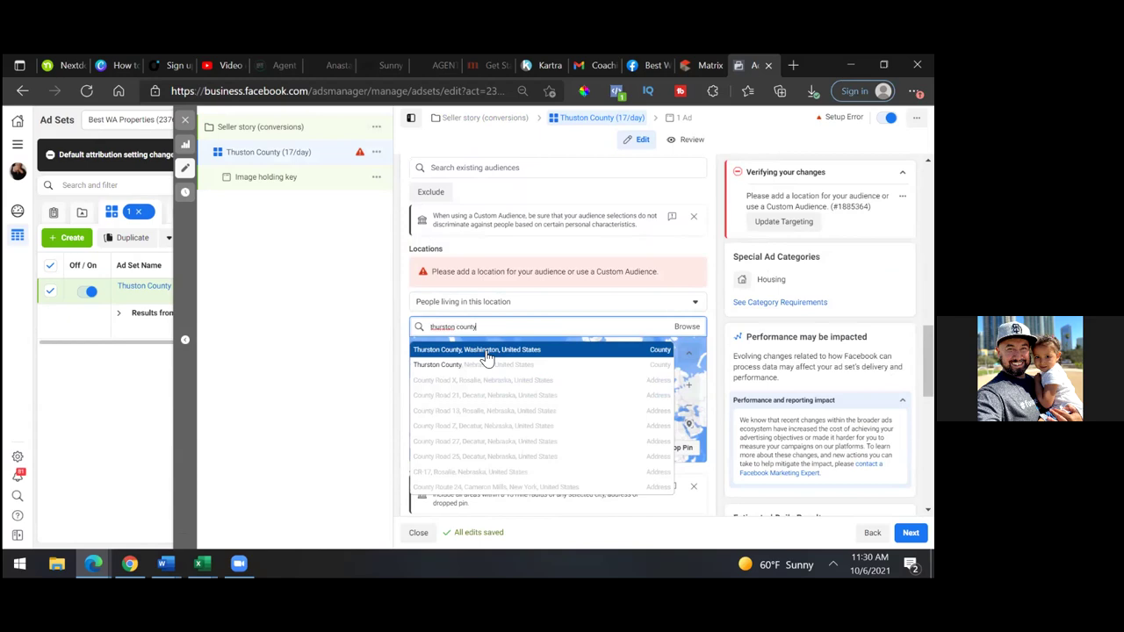
click(487, 351)
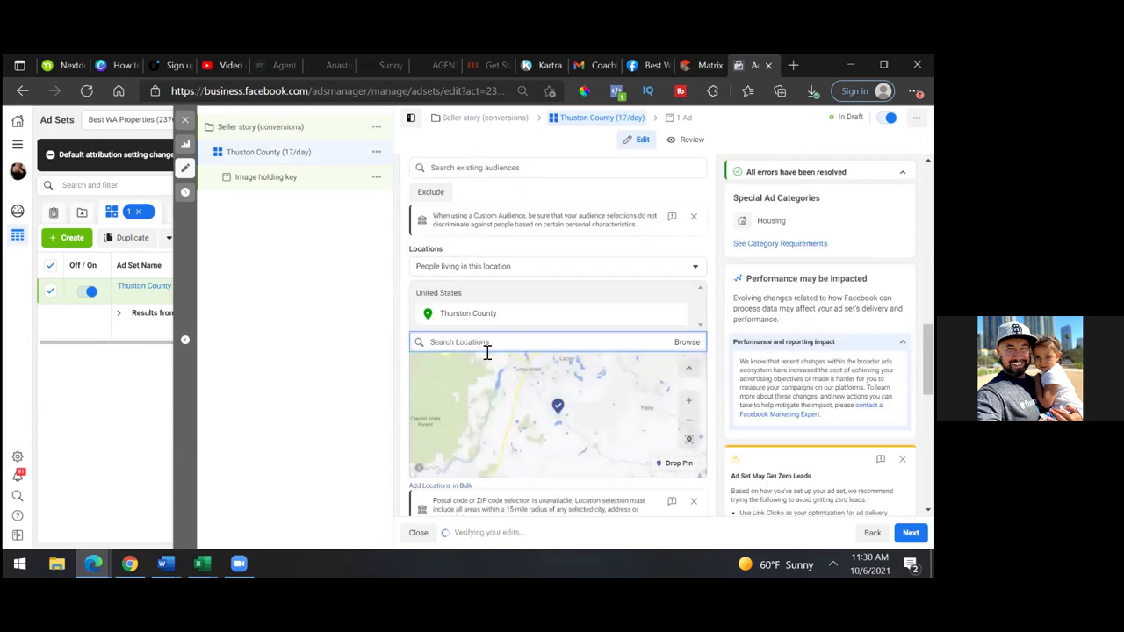
Set the audience language to English (All).
scroll(557, 351, down, 3)
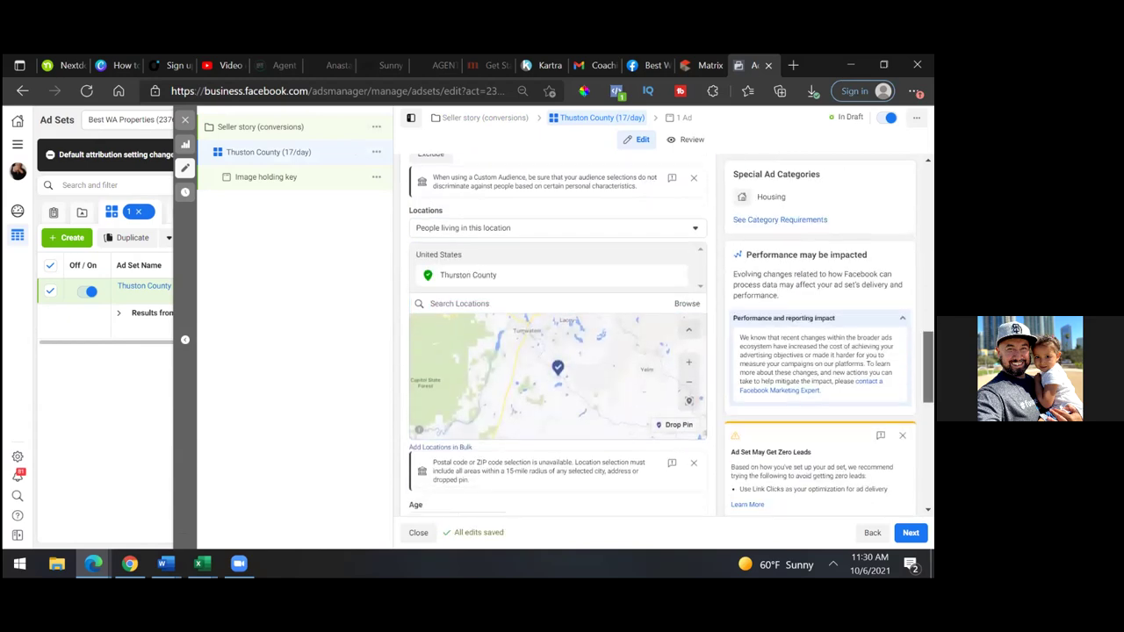
scroll(557, 351, down, 2)
scroll(557, 351, up, 4)
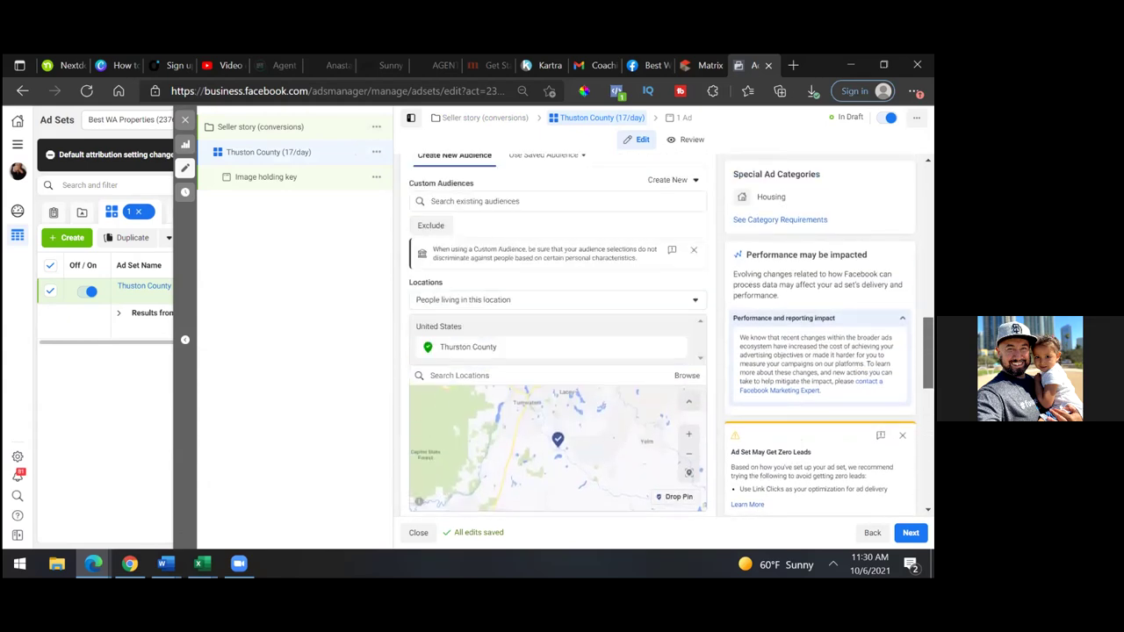
scroll(557, 351, down, 4)
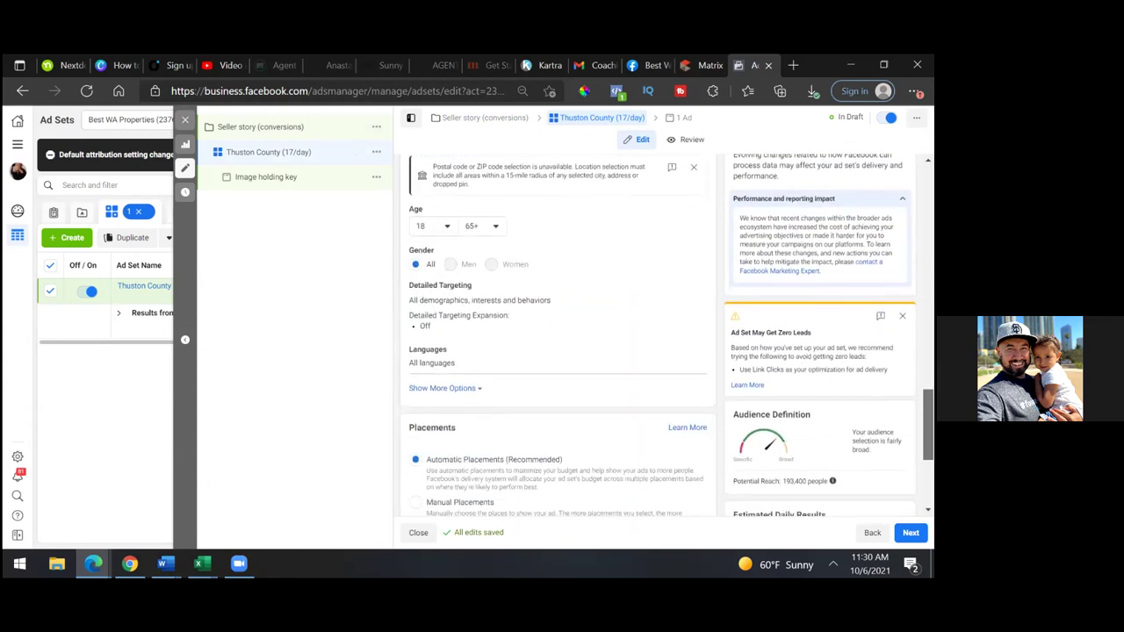
click(685, 353)
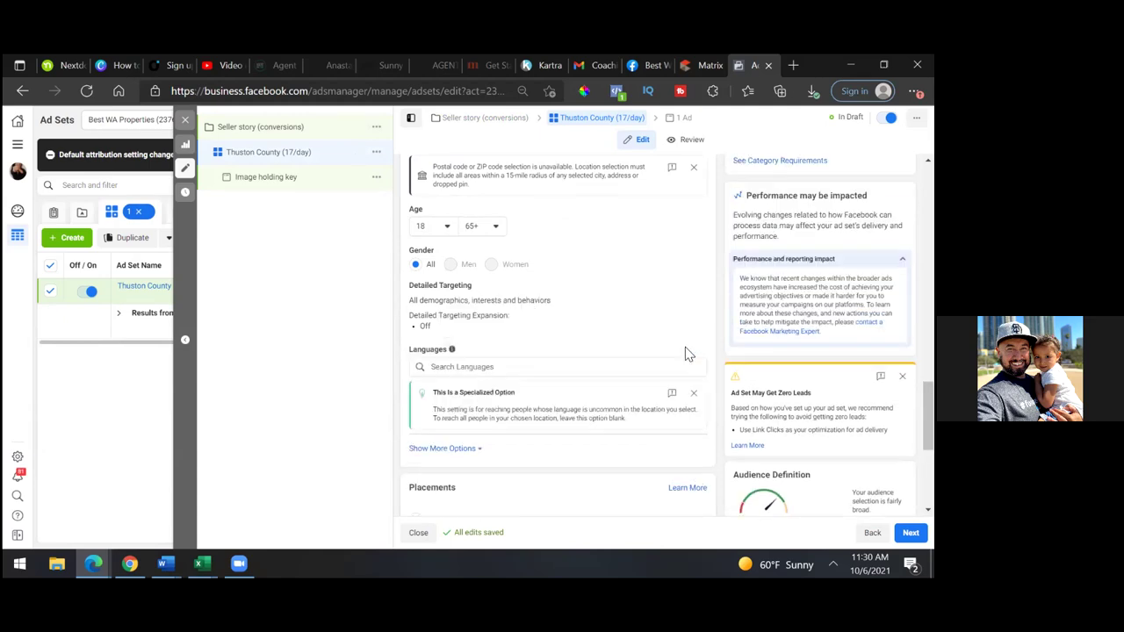
click(564, 372)
text(eng)
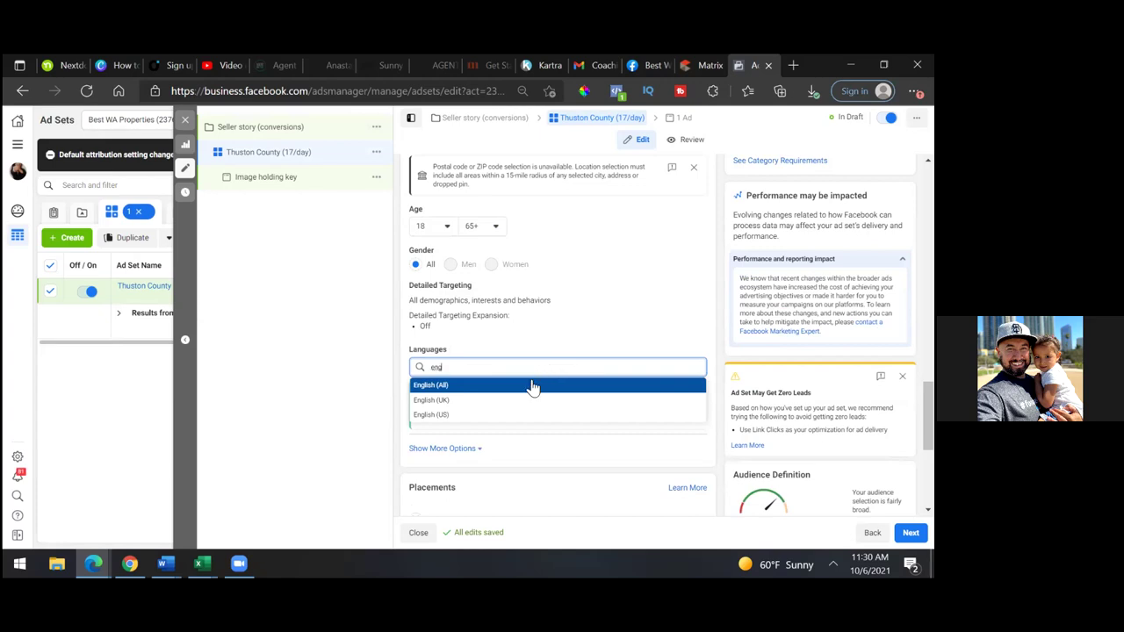
click(533, 387)
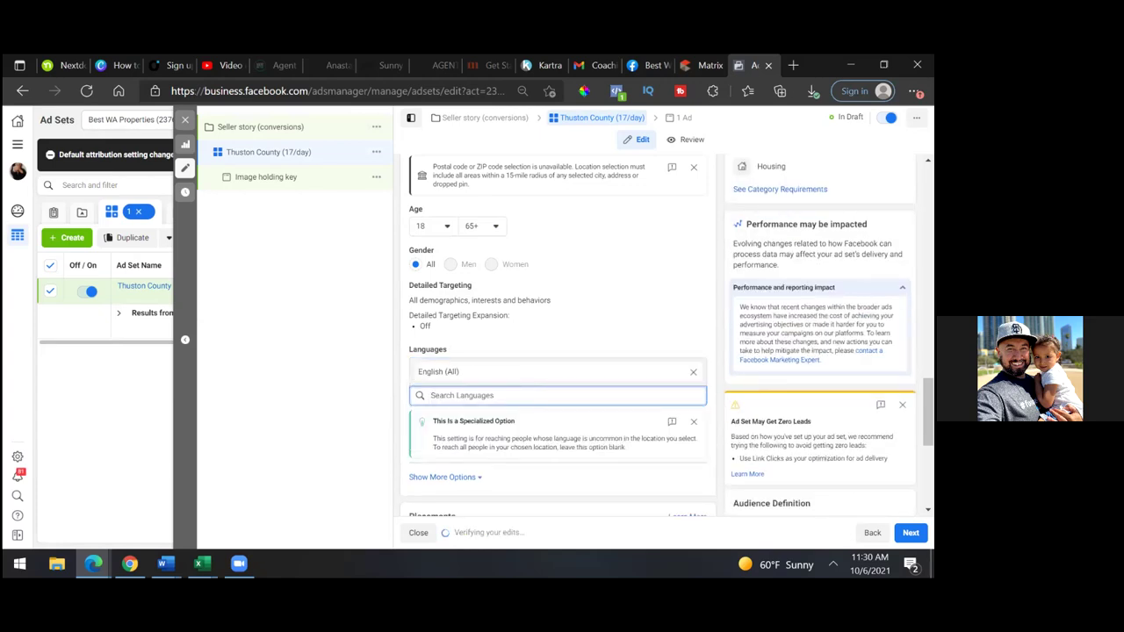
Proceed to the Image holding key ad and choose bestwaproperties as its Instagram account.
scroll(562, 333, down, 4)
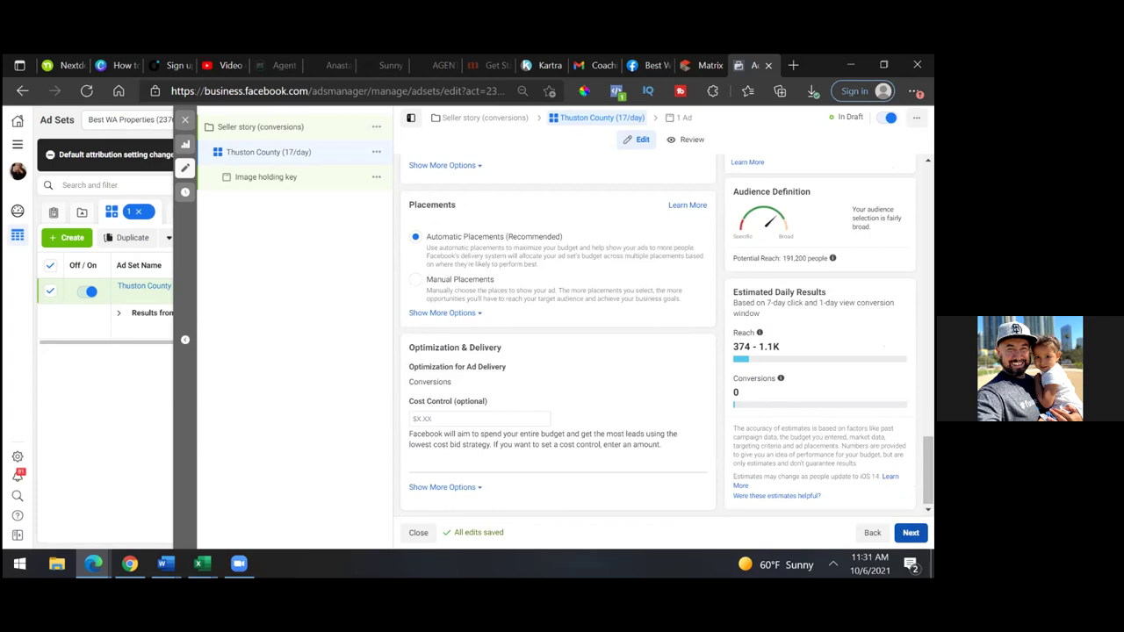
click(910, 532)
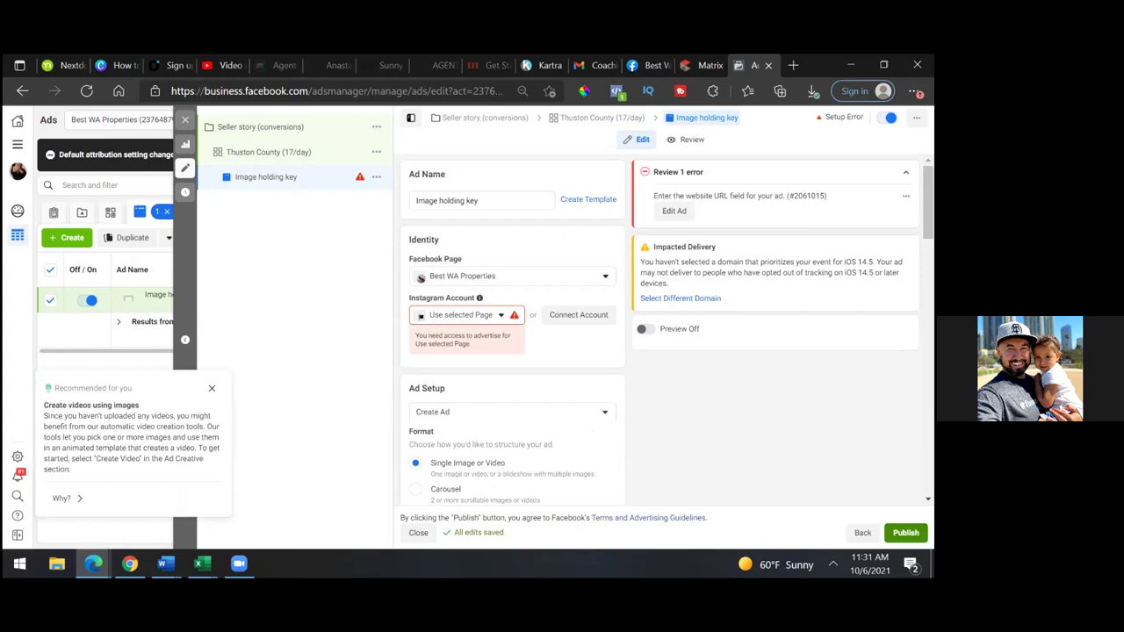
click(490, 316)
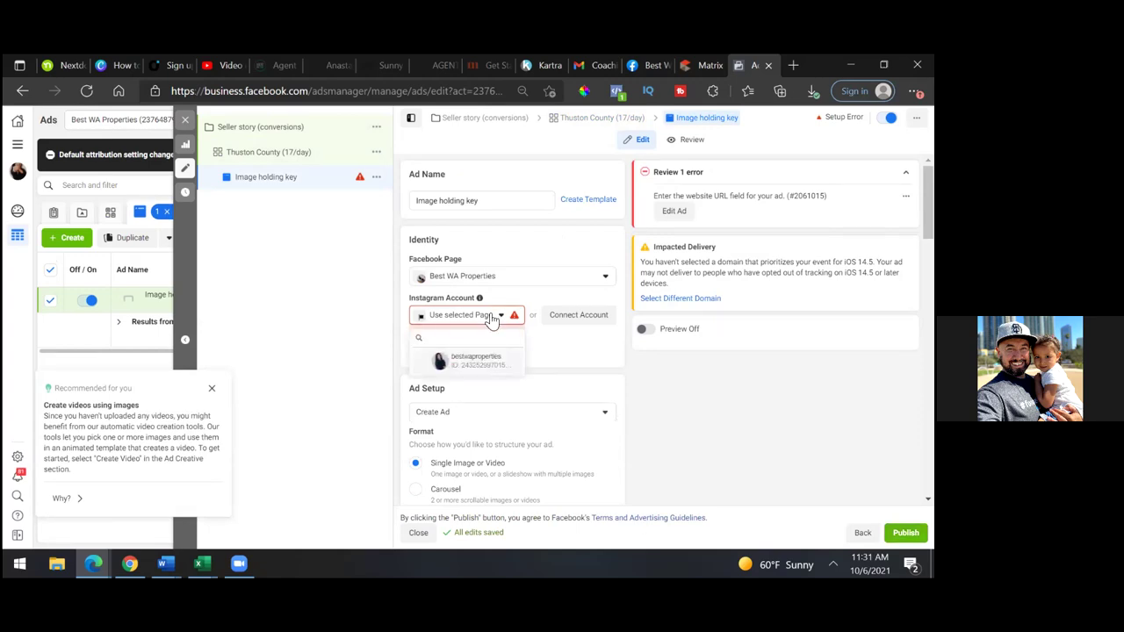
click(479, 367)
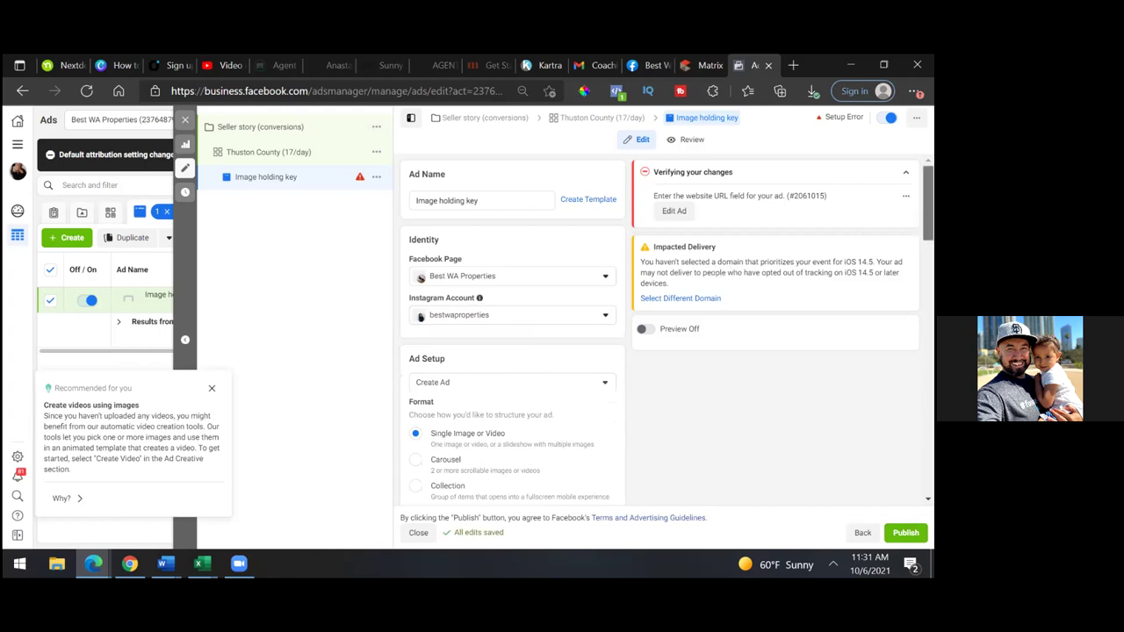
Switch the ad setup to Use Existing Post and select the October 5, 2021 Facebook post about the Thurston County seller.
scroll(513, 333, down, 3)
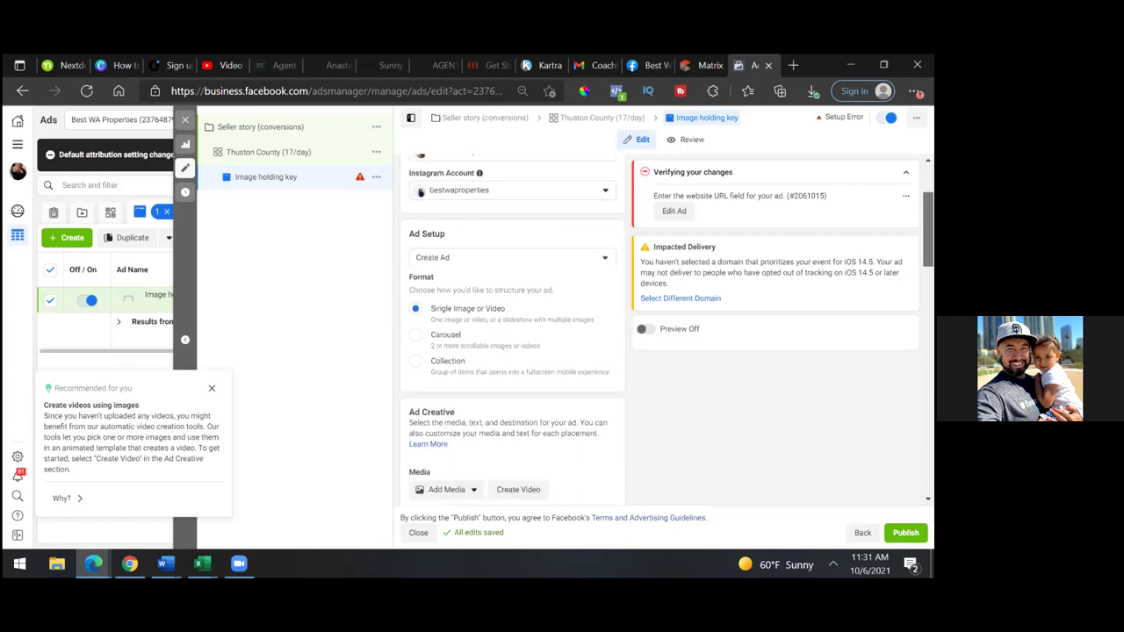
click(492, 260)
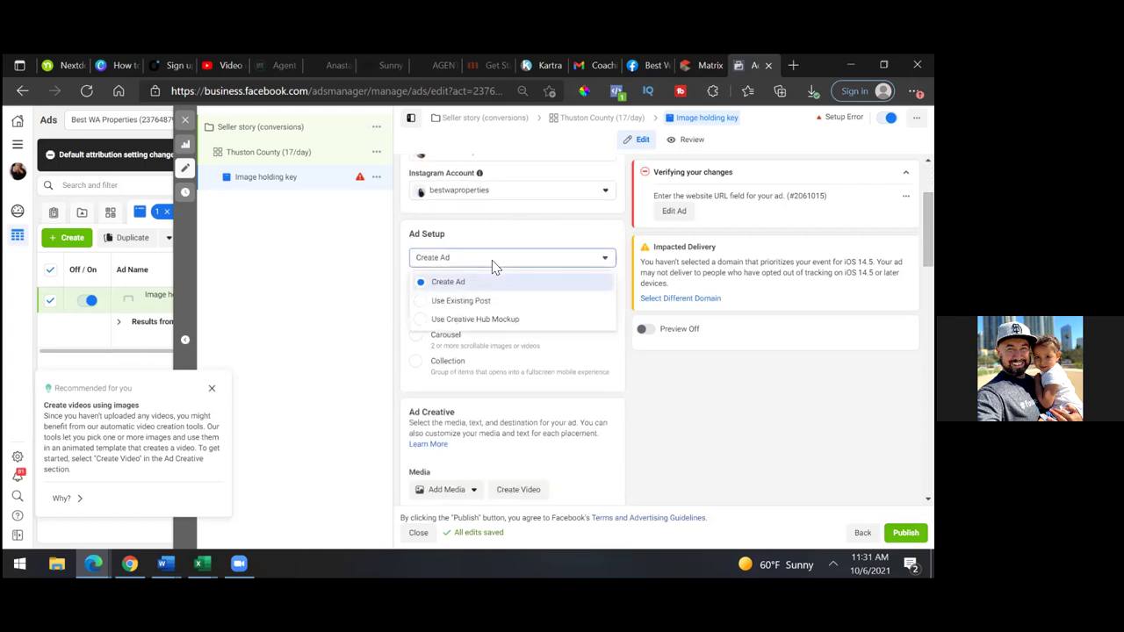
click(470, 304)
click(463, 358)
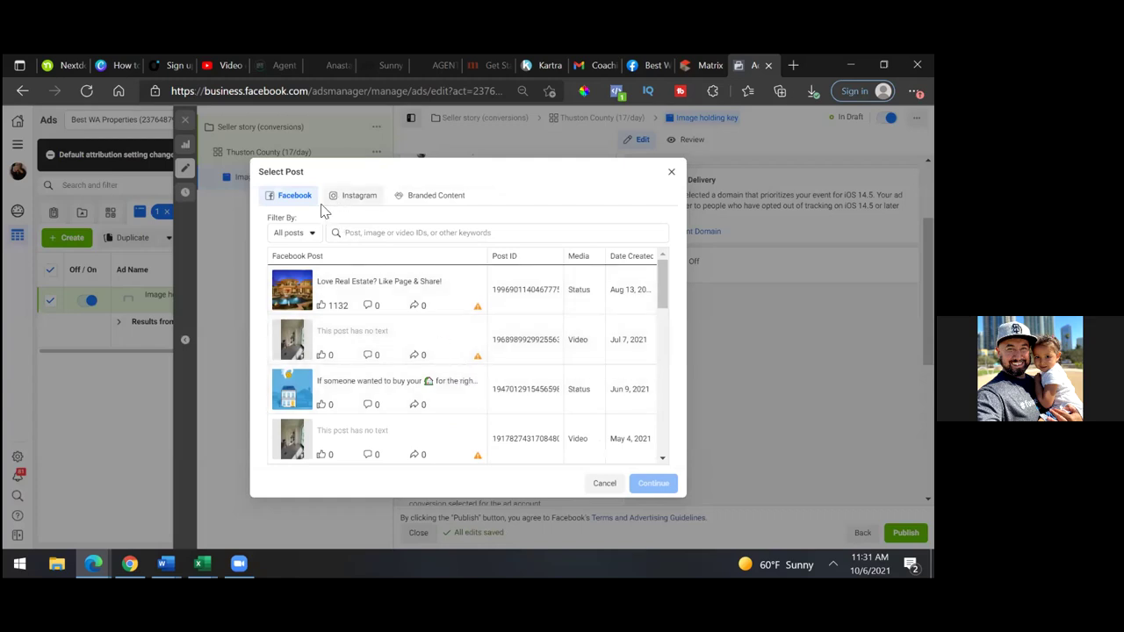
click(298, 307)
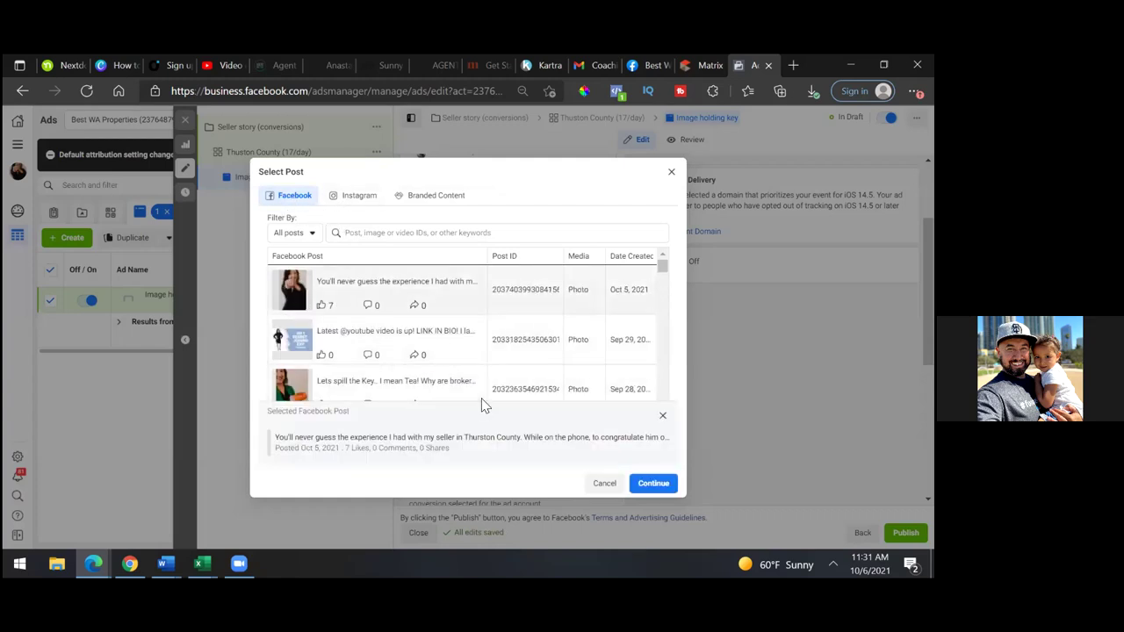
click(651, 483)
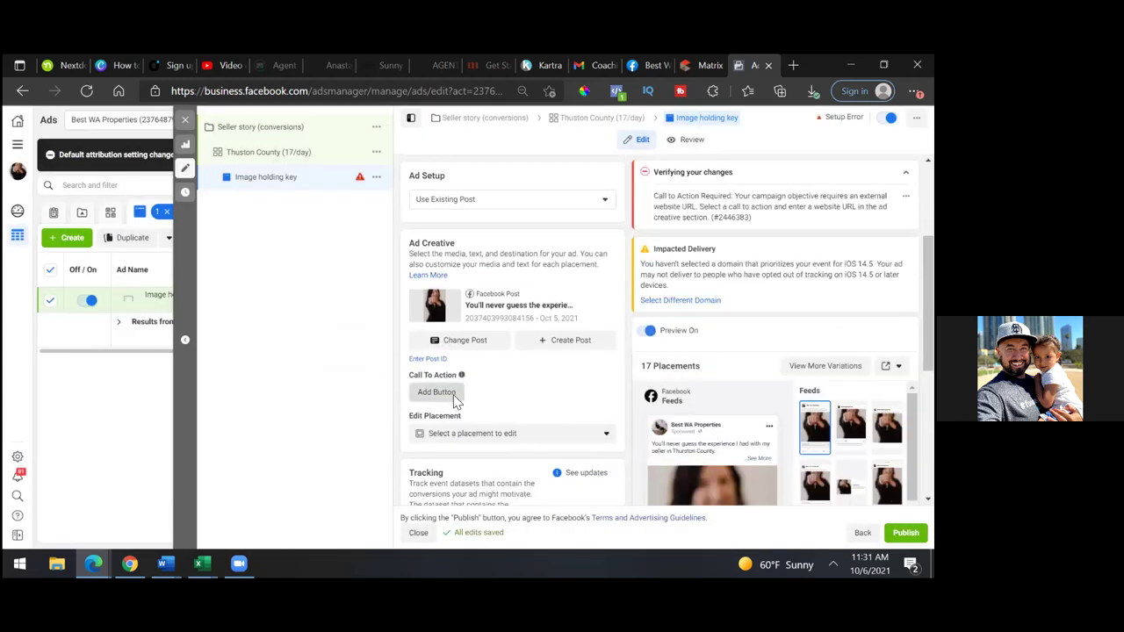
Start adding a call to action to the post, keeping Learn More as the button.
click(453, 392)
click(453, 257)
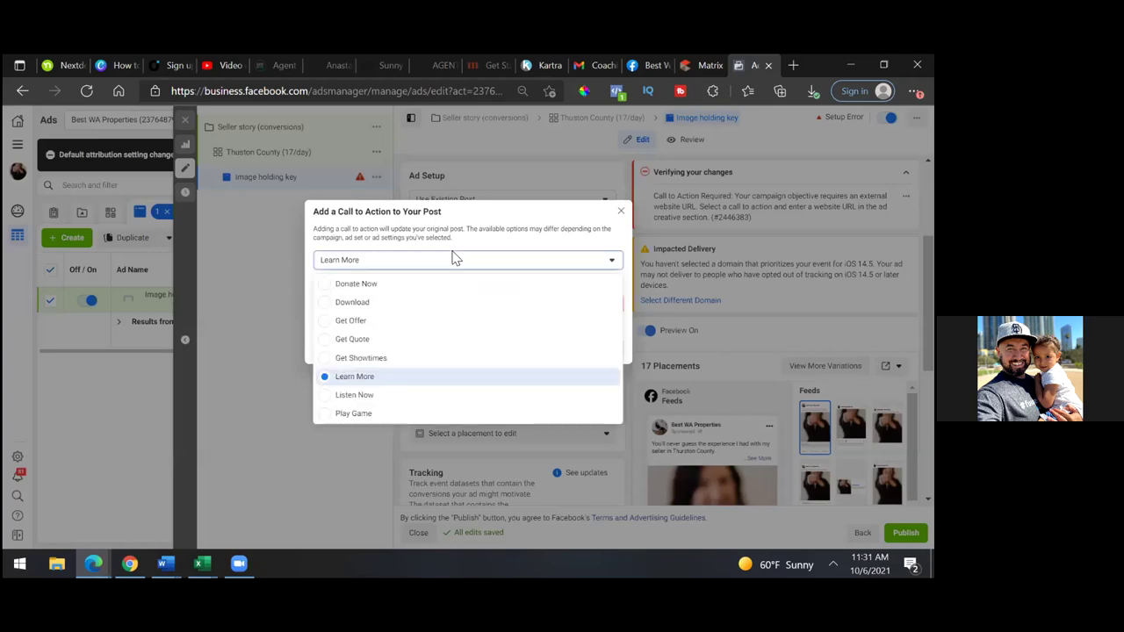
click(459, 249)
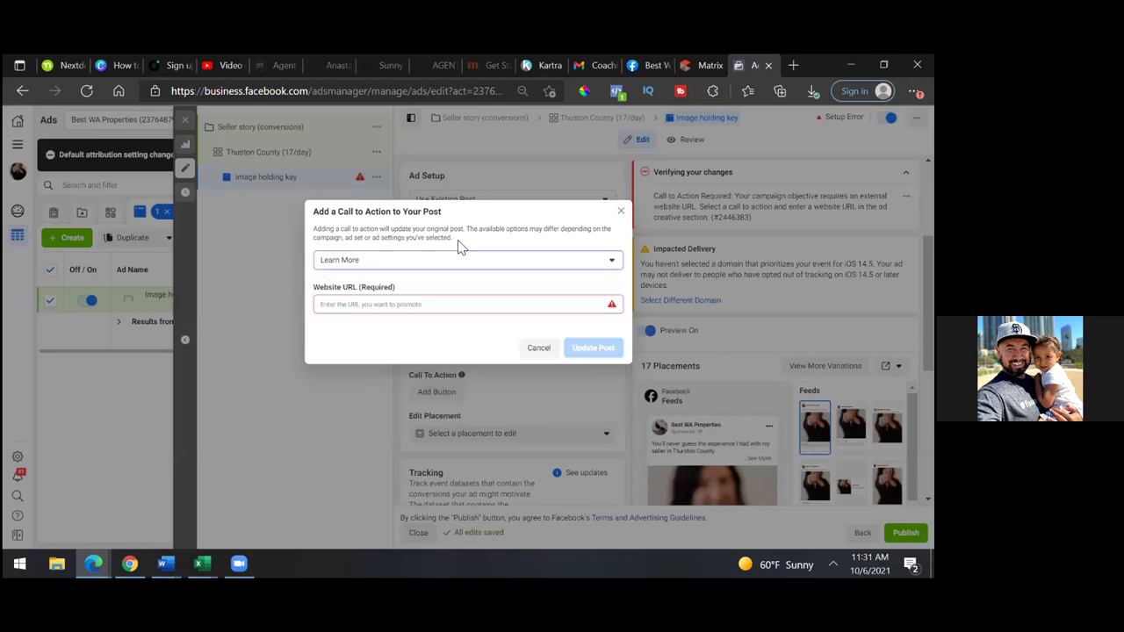
Switch to Kartra's pages and copy the page link of the Guide Seller Guide Opt-In page.
click(544, 66)
scroll(562, 334, down, 5)
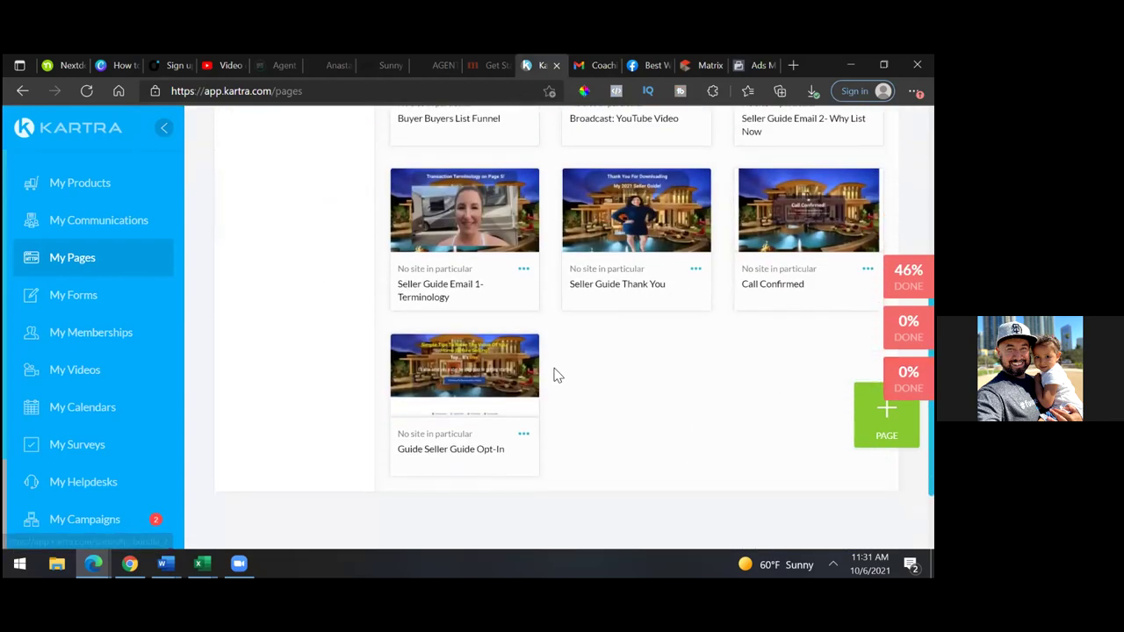
click(751, 65)
click(527, 304)
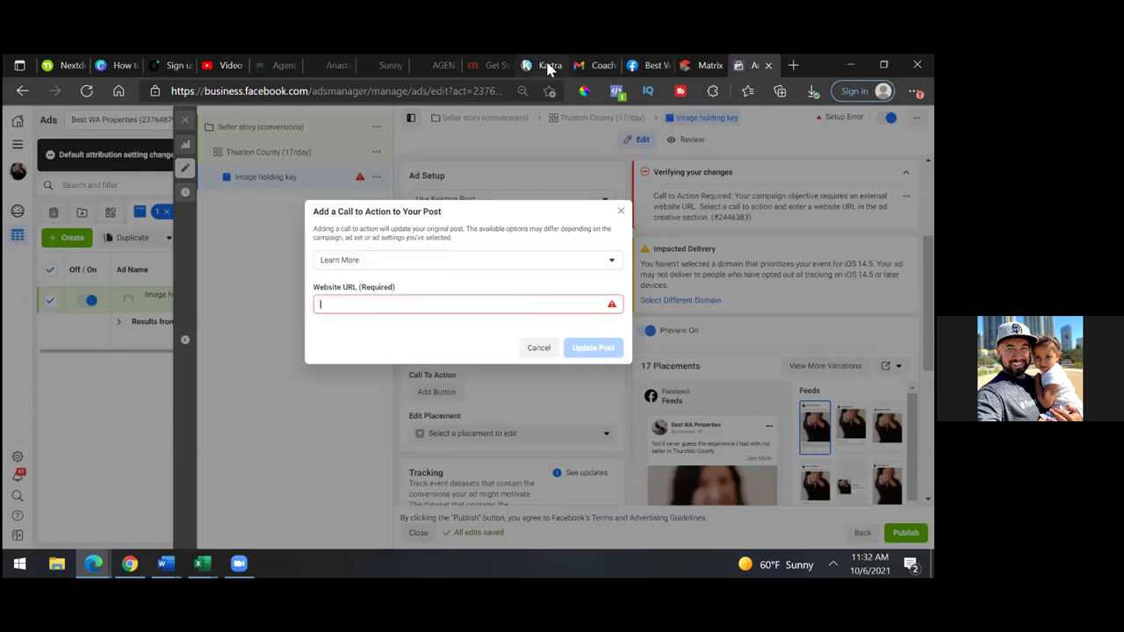
click(547, 65)
click(523, 435)
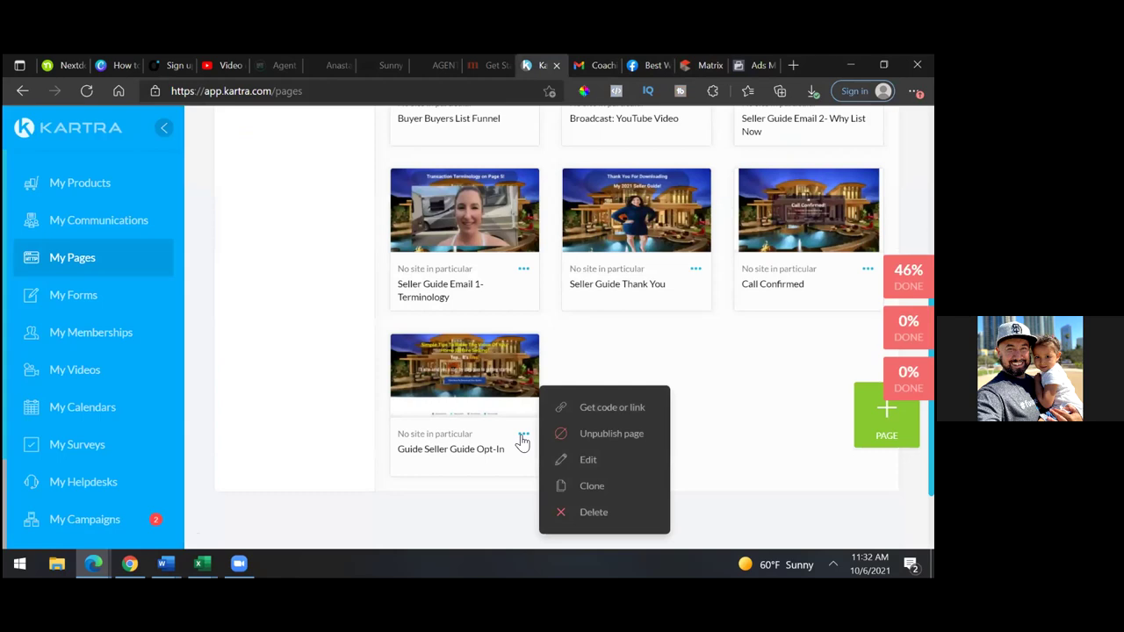
click(604, 413)
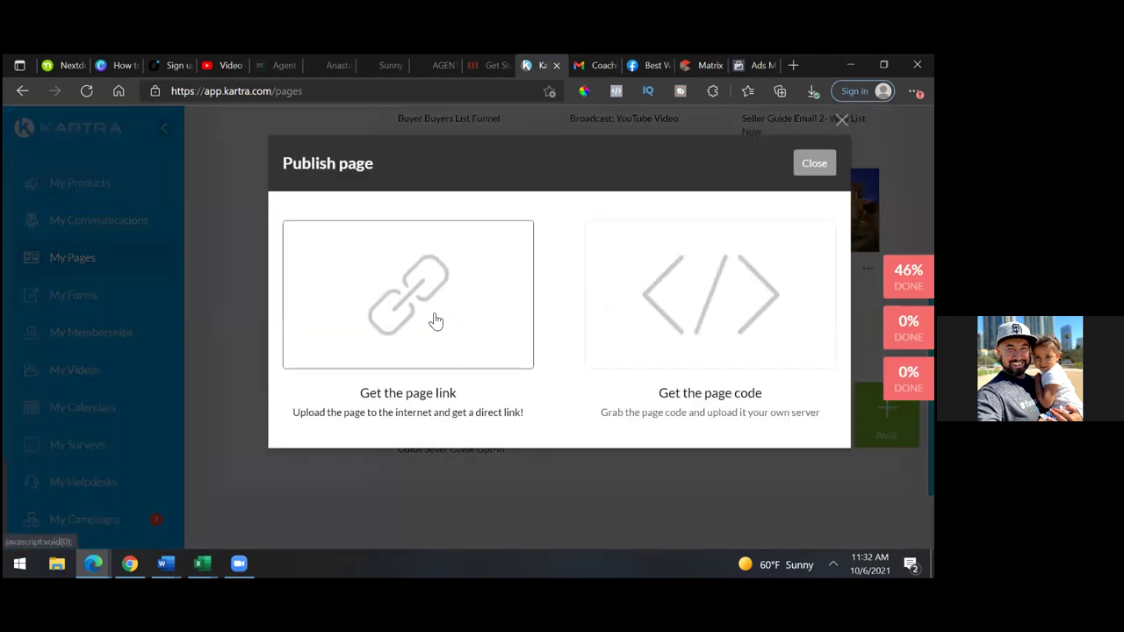
click(430, 319)
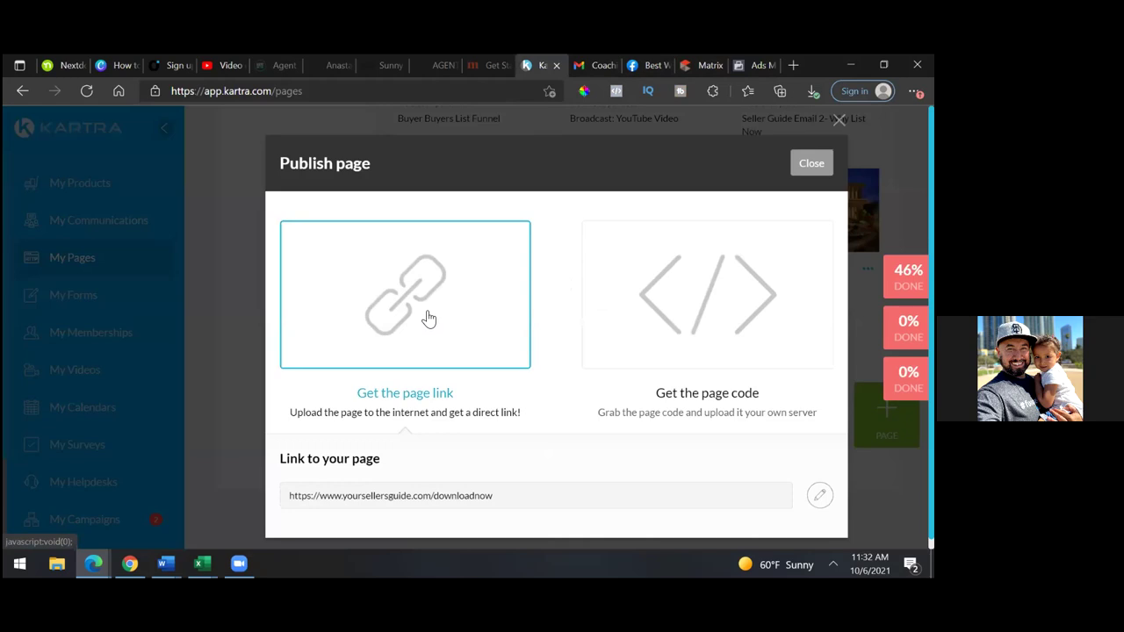
drag(524, 501, 251, 491)
key(ctrl+c)
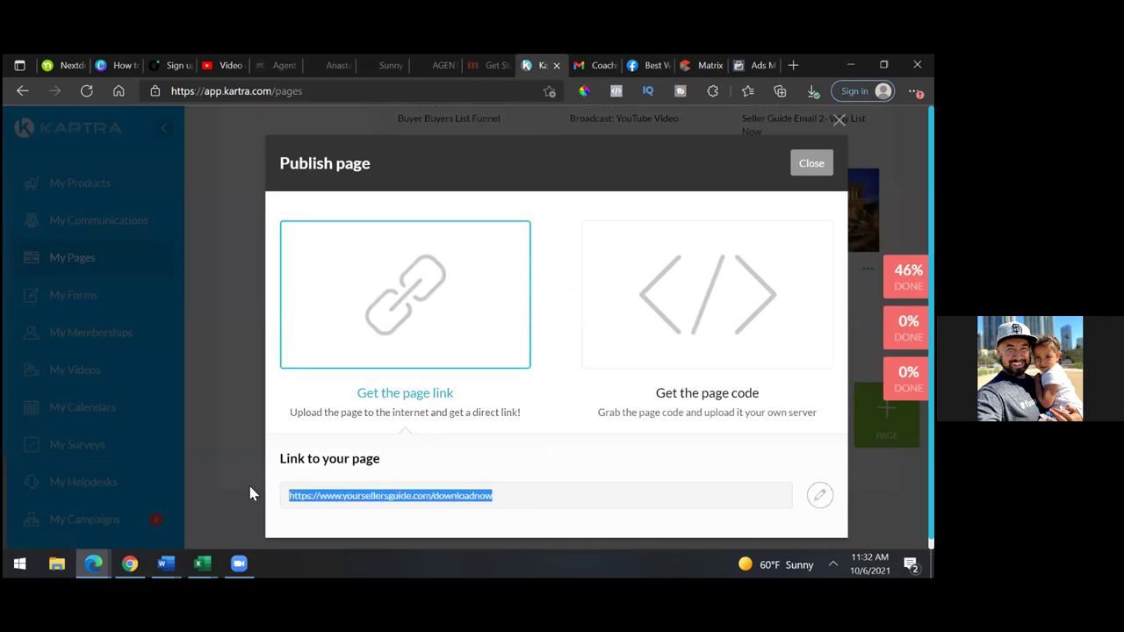
right_click(299, 495)
click(466, 221)
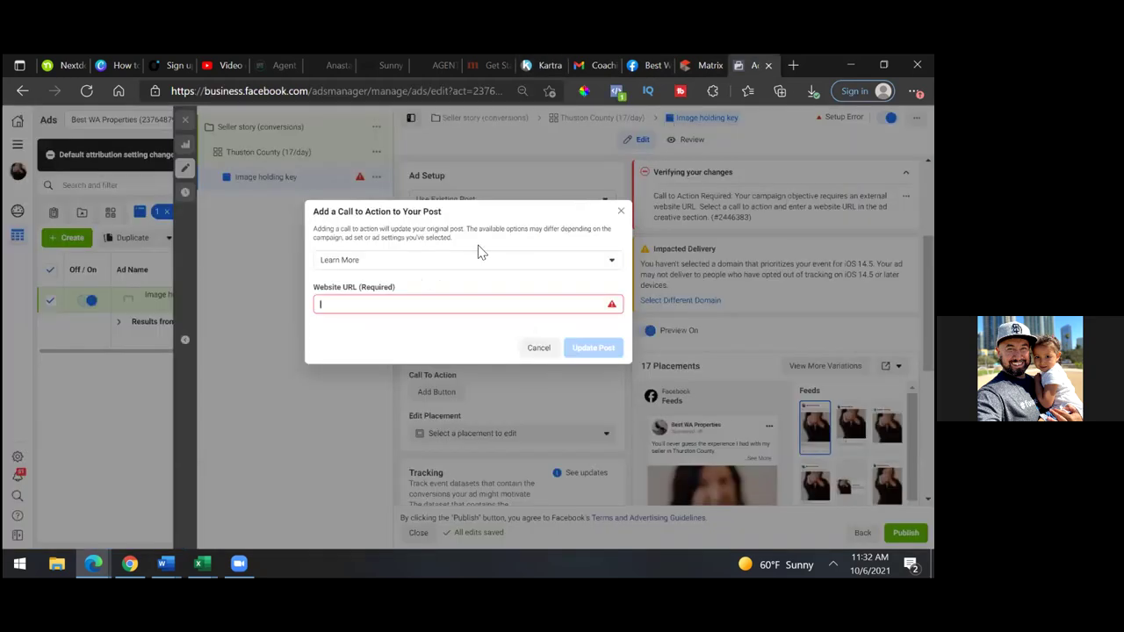
key(BackSpace)
key(ctrl+v)
click(427, 351)
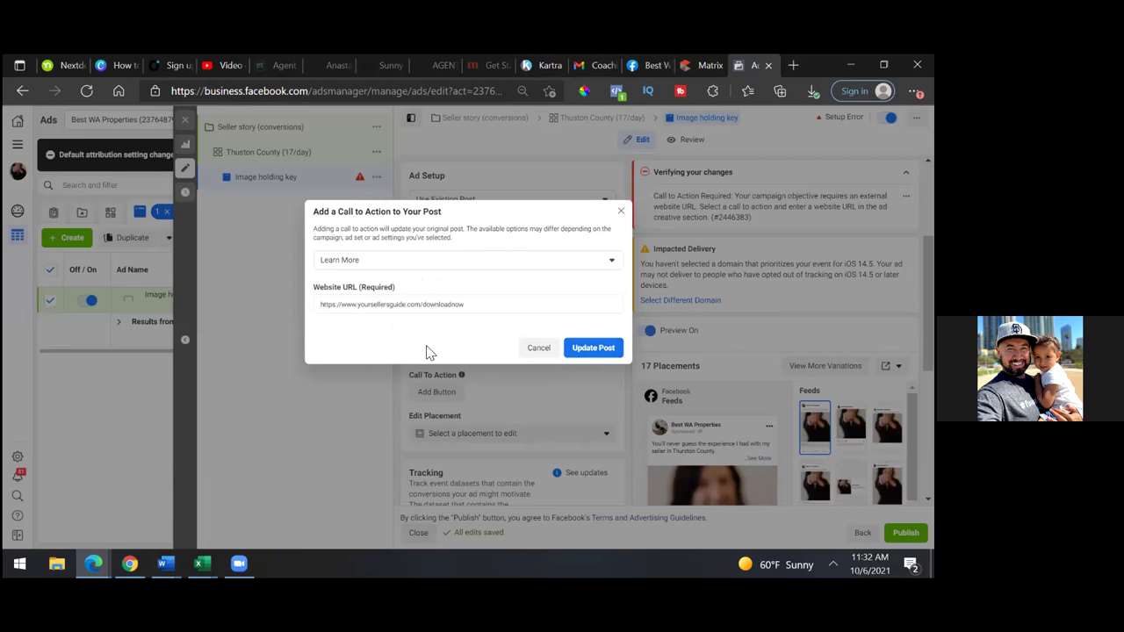
click(602, 352)
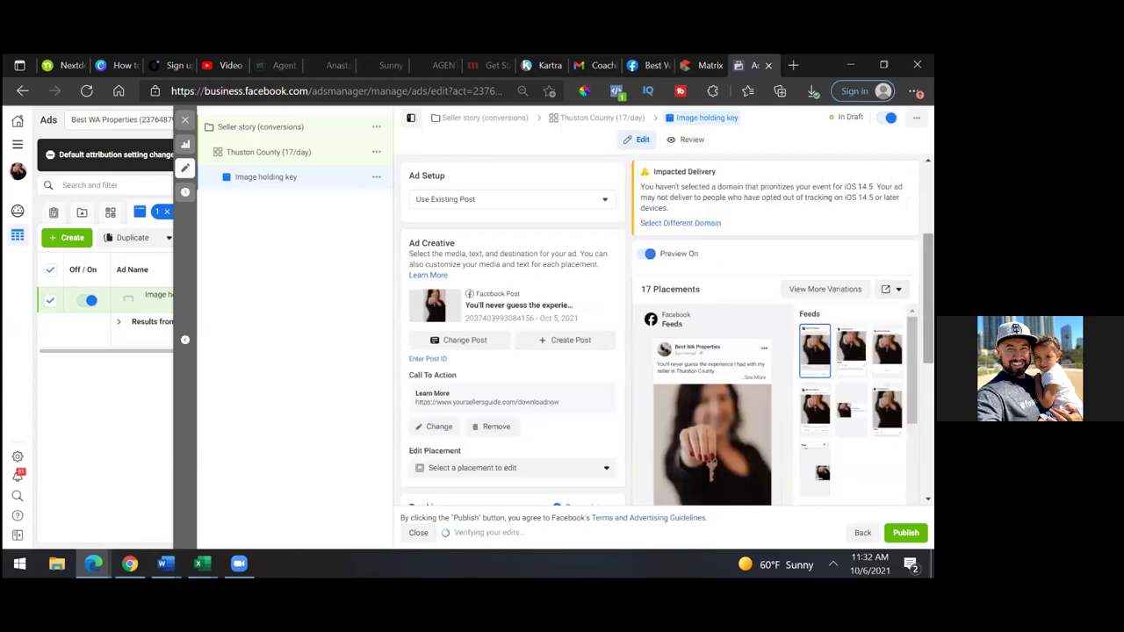
Examine the ad's call to action, editable placement groups, tracking settings and Facebook feed preview.
scroll(512, 334, down, 3)
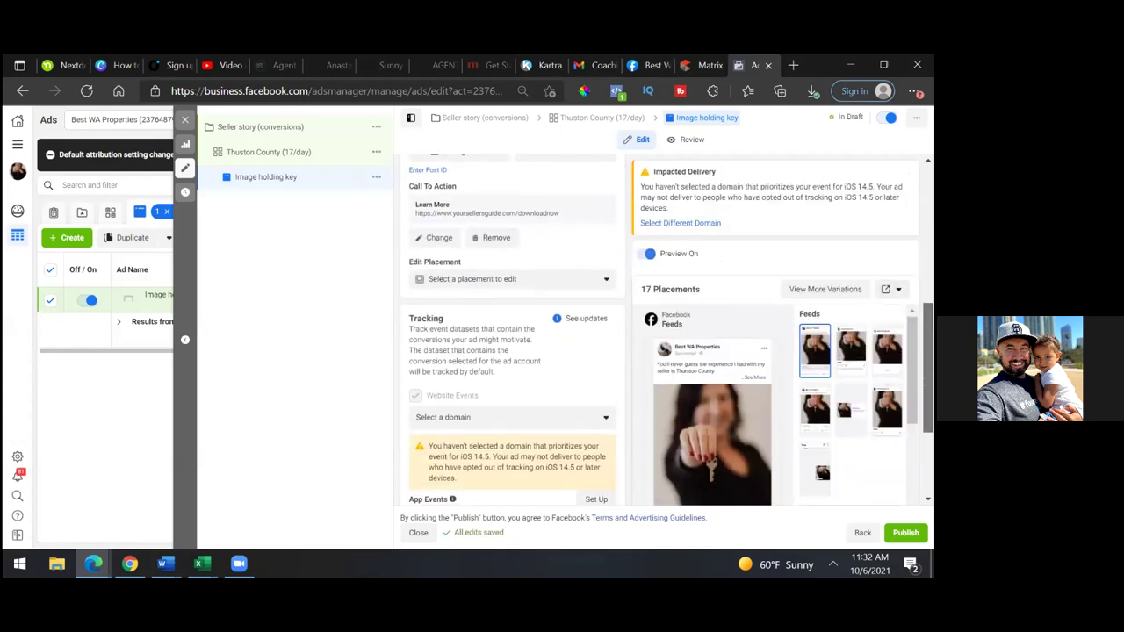
click(602, 283)
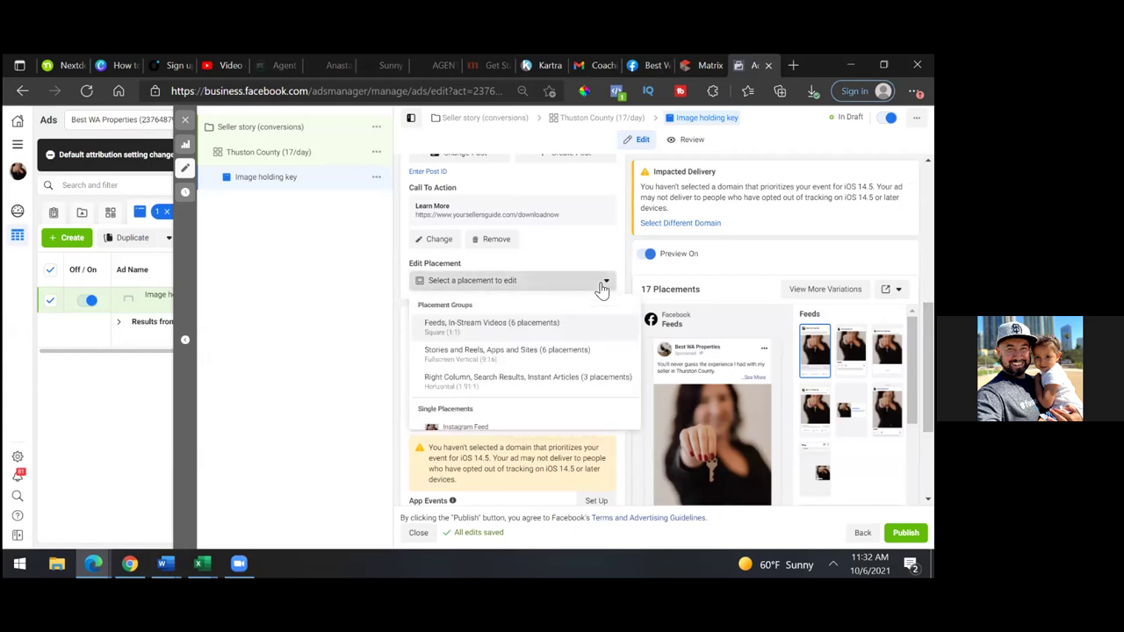
click(603, 283)
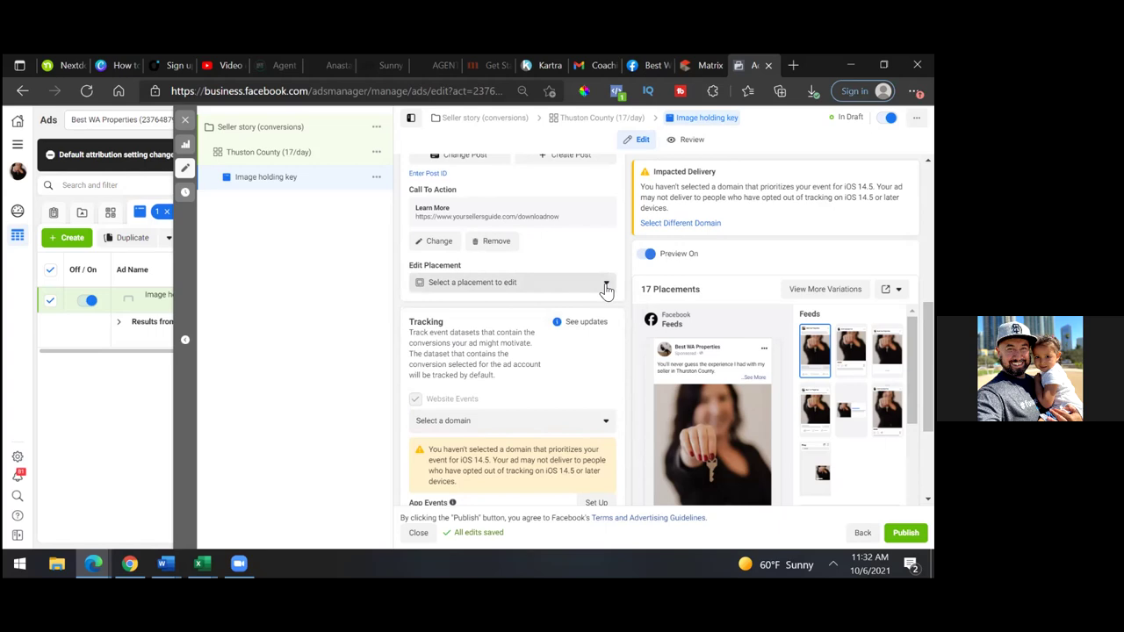
click(606, 291)
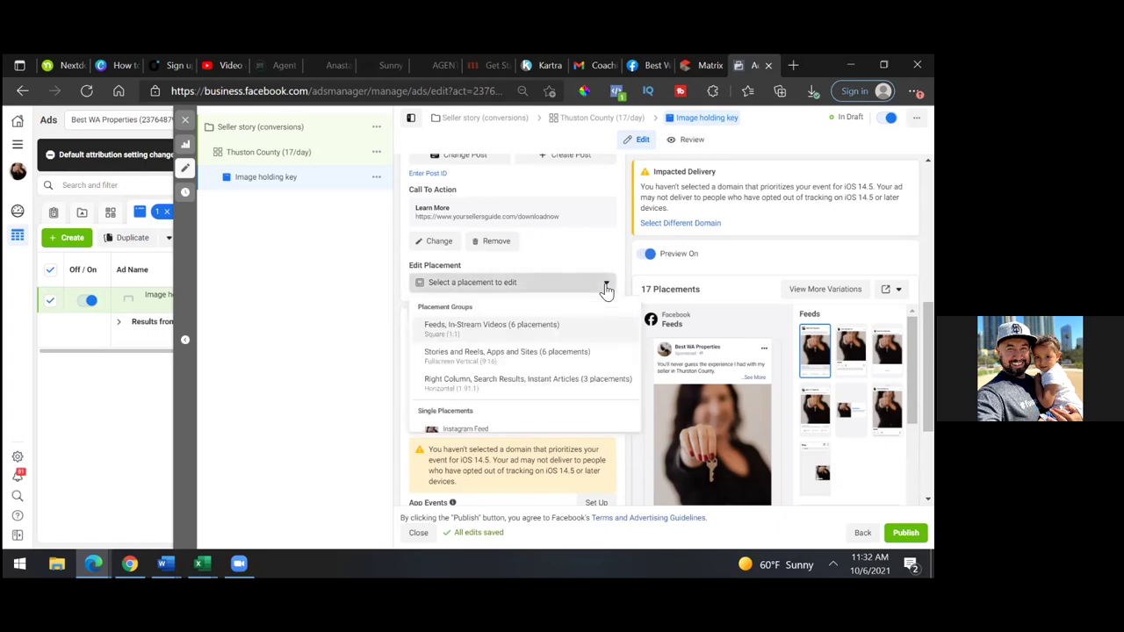
click(595, 252)
scroll(712, 369, down, 5)
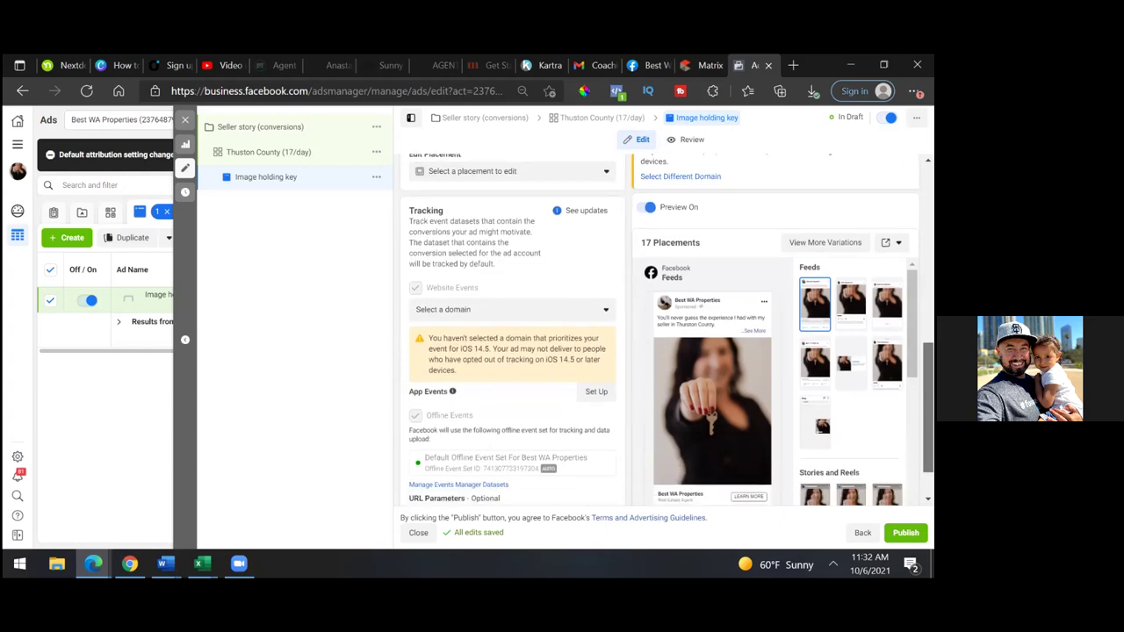
scroll(667, 329, down, 1)
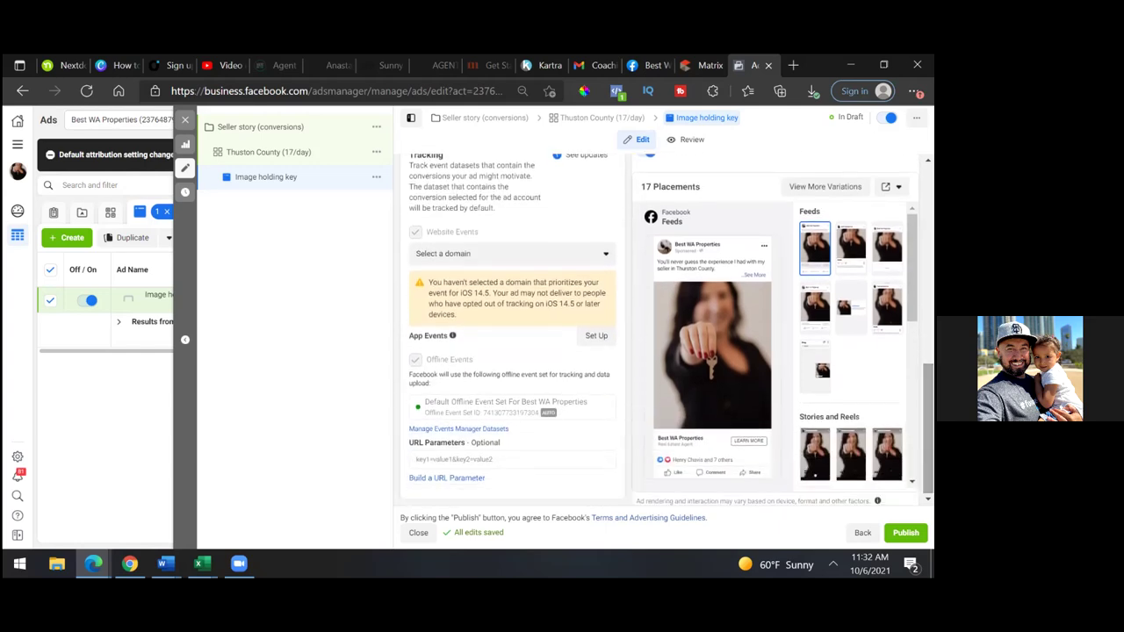
mouse_move(668, 470)
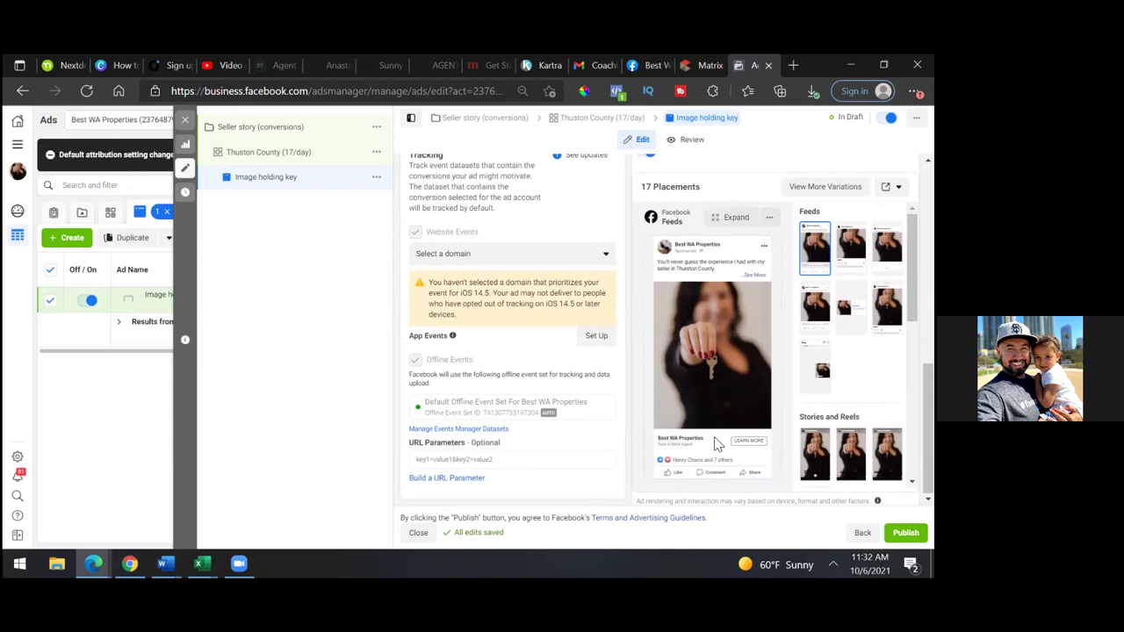
scroll(668, 334, up, 3)
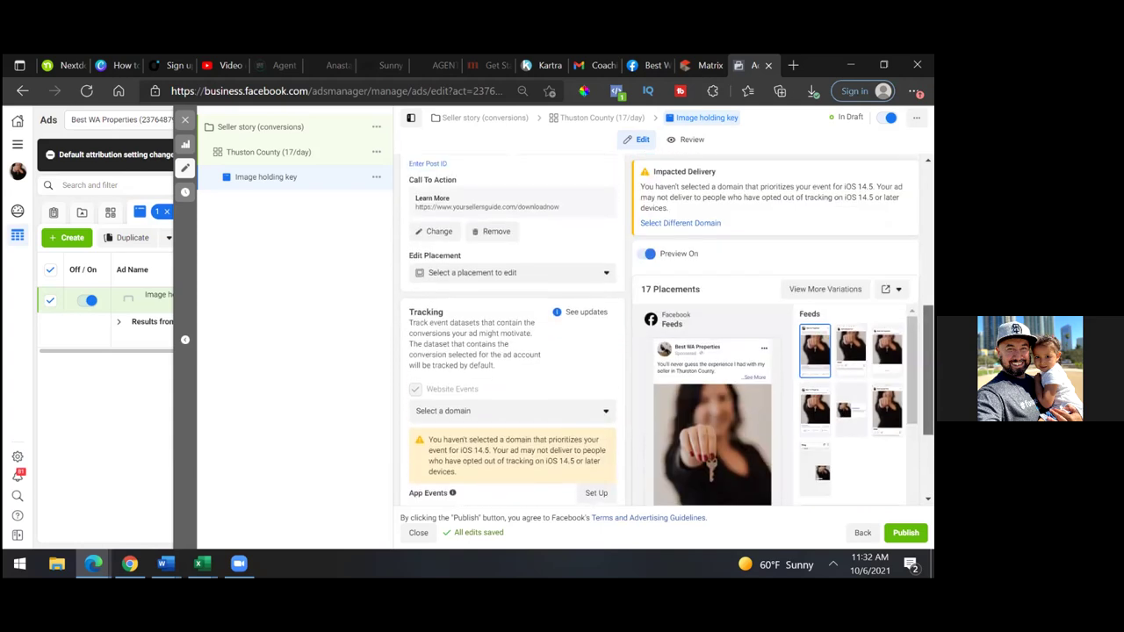
scroll(667, 333, down, 3)
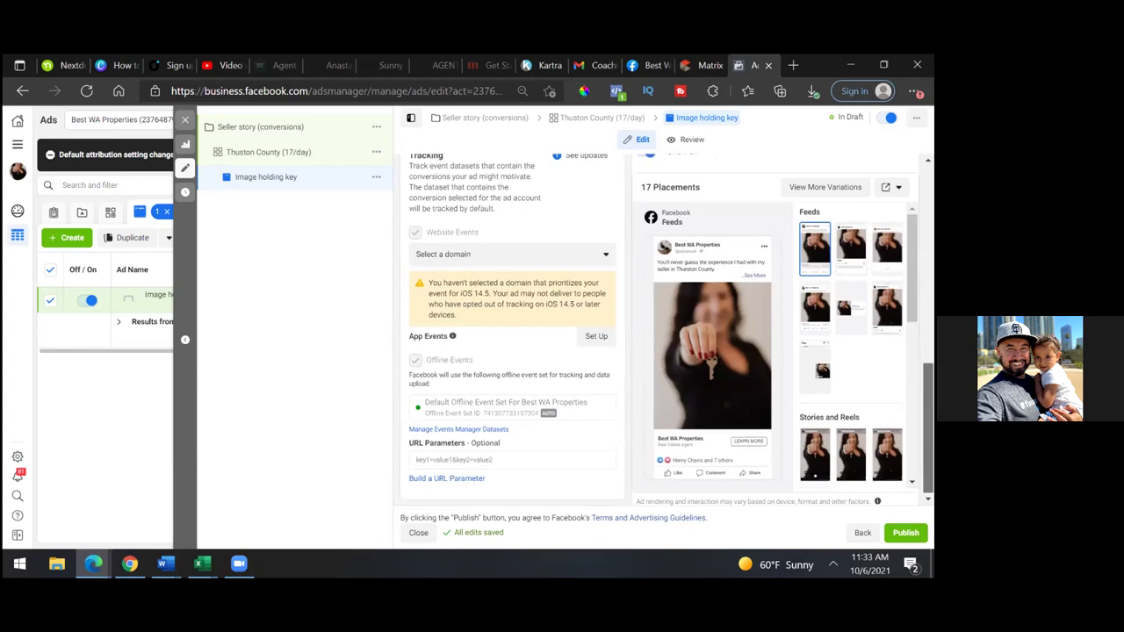
scroll(668, 334, up, 4)
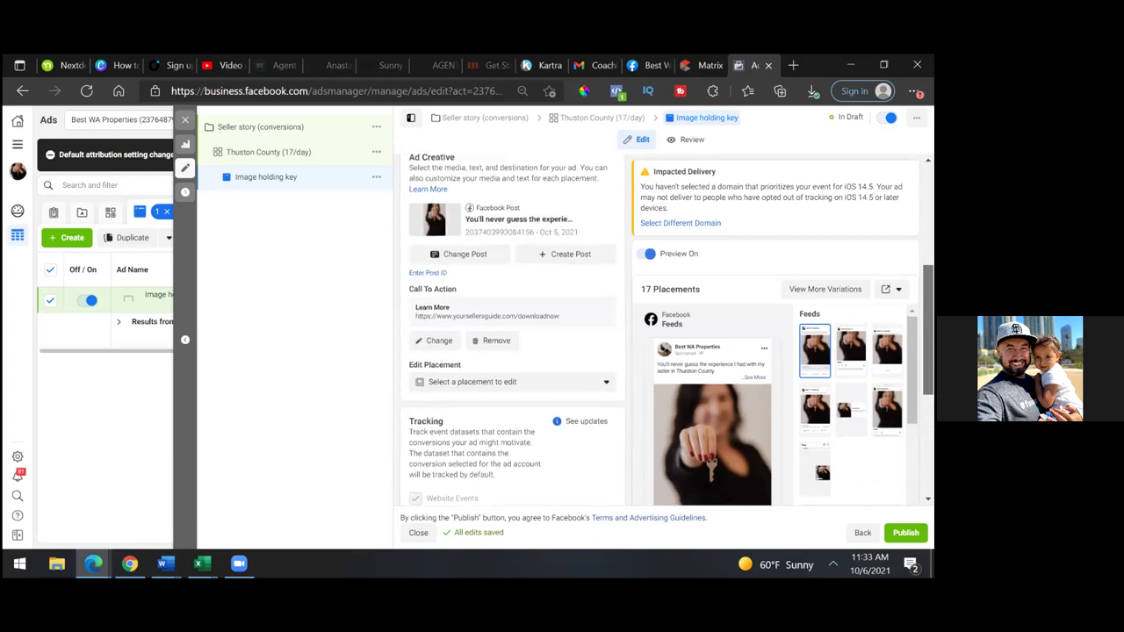
scroll(512, 334, up, 1)
Set the website events tracking domain to yoursellersguide.com and publish the ad.
scroll(654, 410, down, 5)
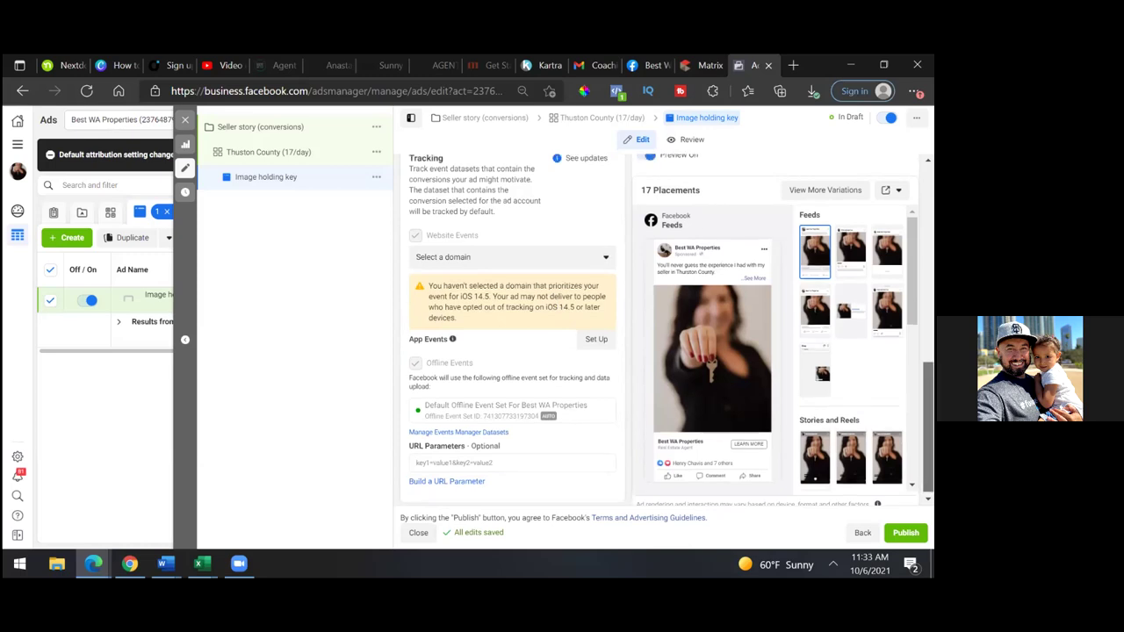
click(462, 256)
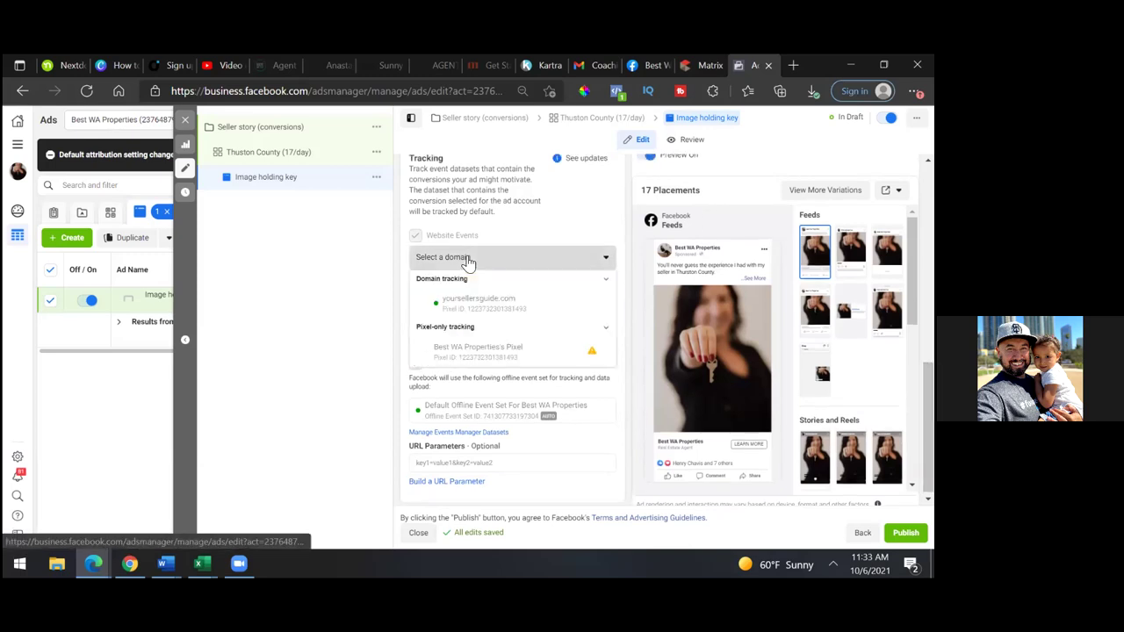
click(465, 305)
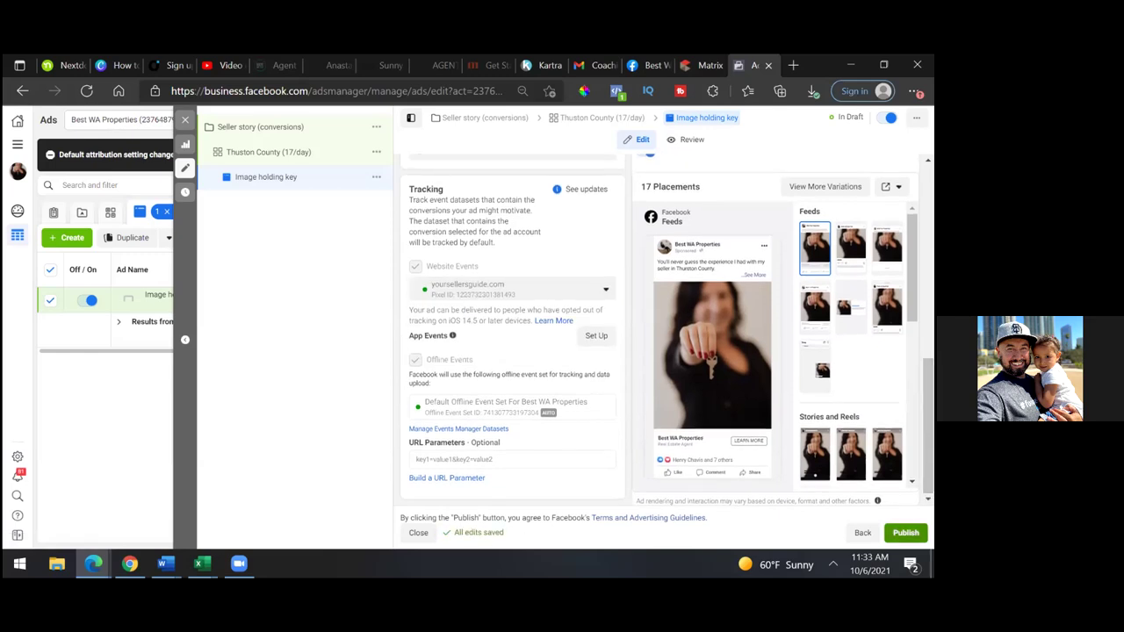
click(906, 533)
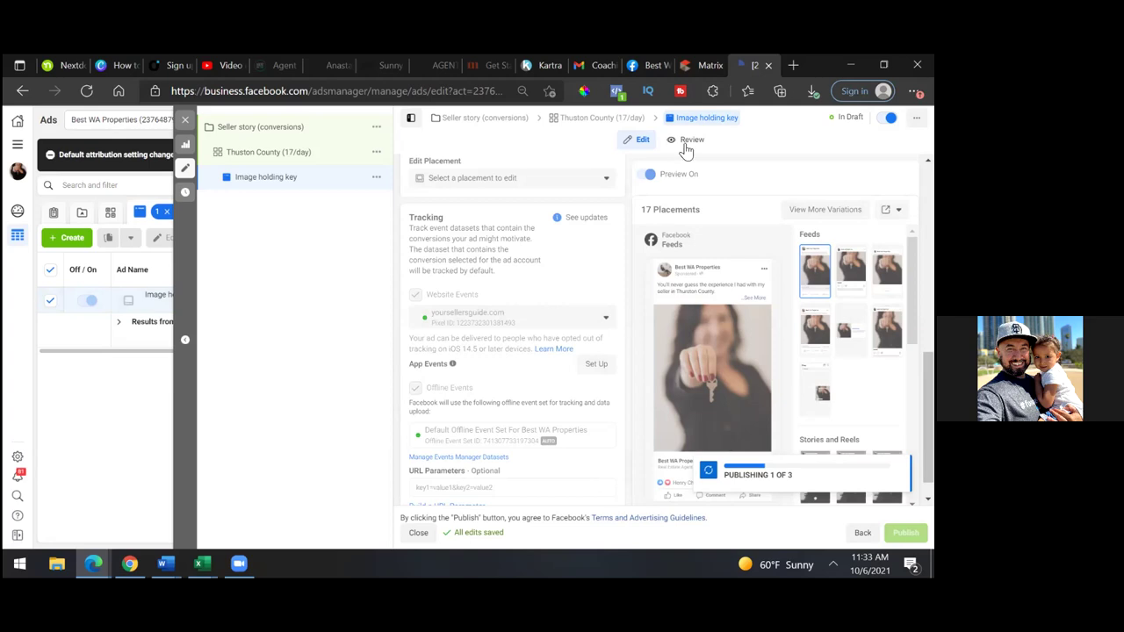
Open Ads Manager in a new browser tab from the Business Manager favorites and publish the Seller story (conversions) draft items.
click(793, 65)
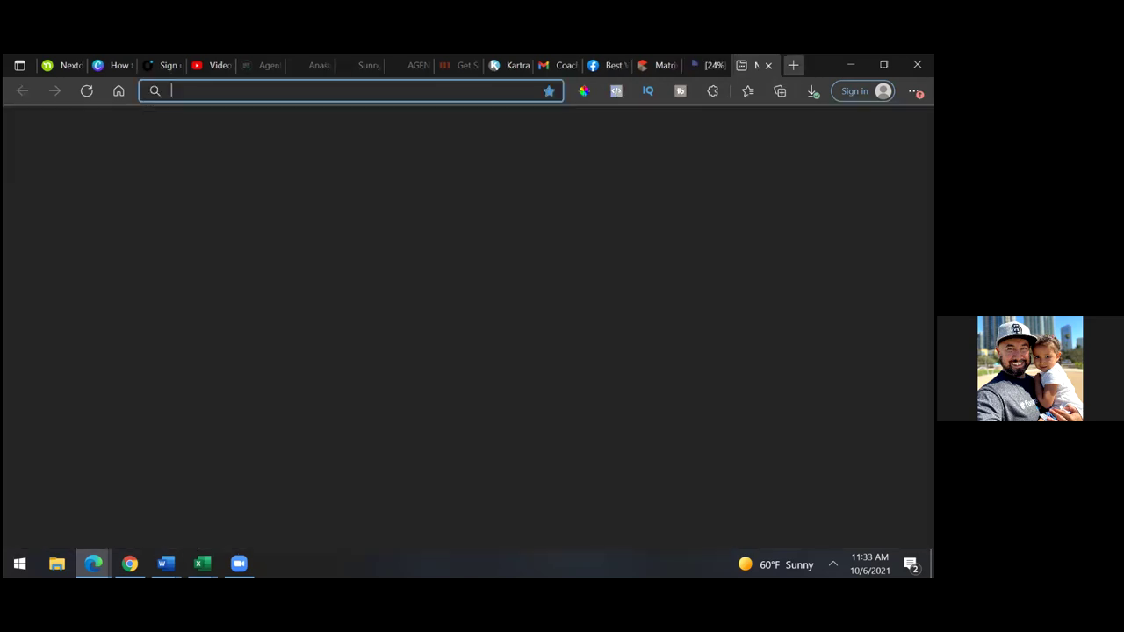
click(779, 91)
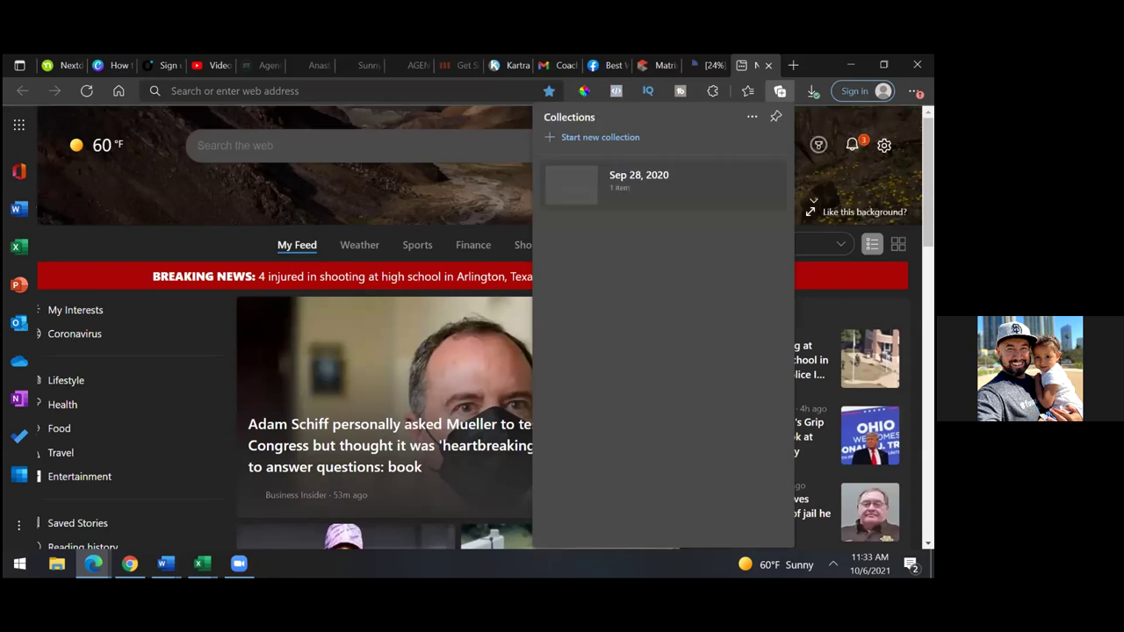
click(780, 91)
click(747, 91)
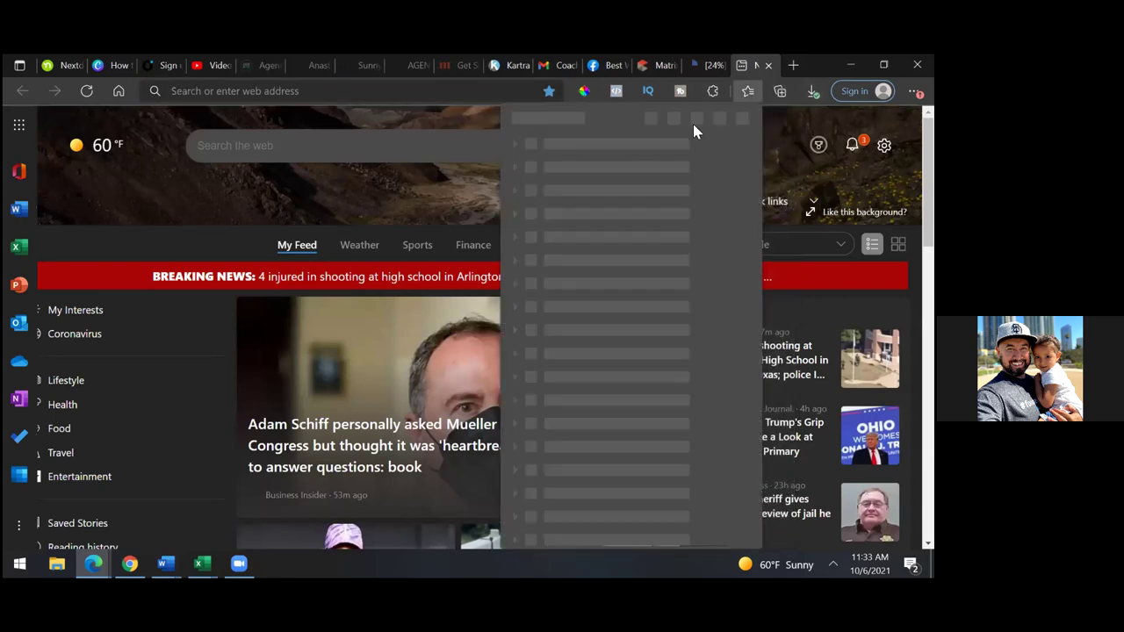
click(611, 169)
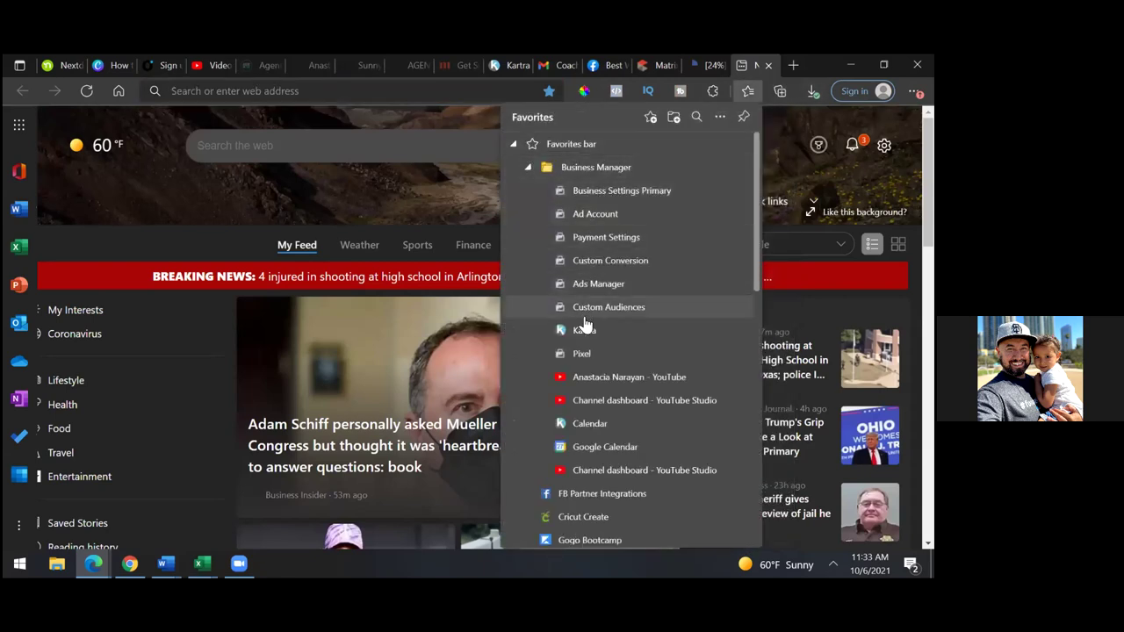
click(584, 283)
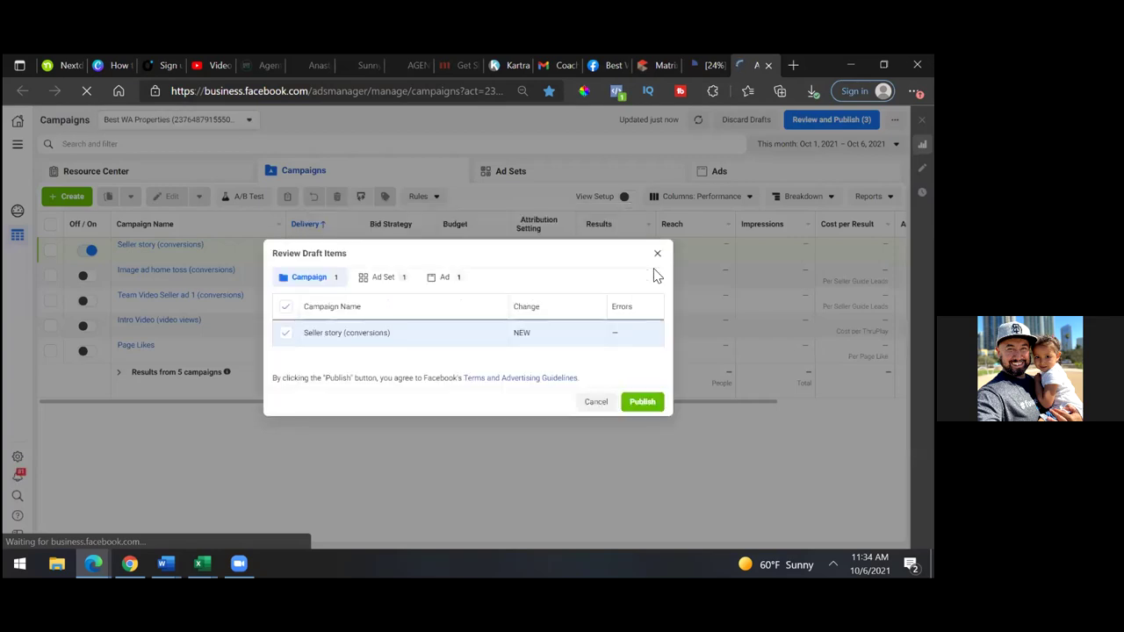
click(651, 406)
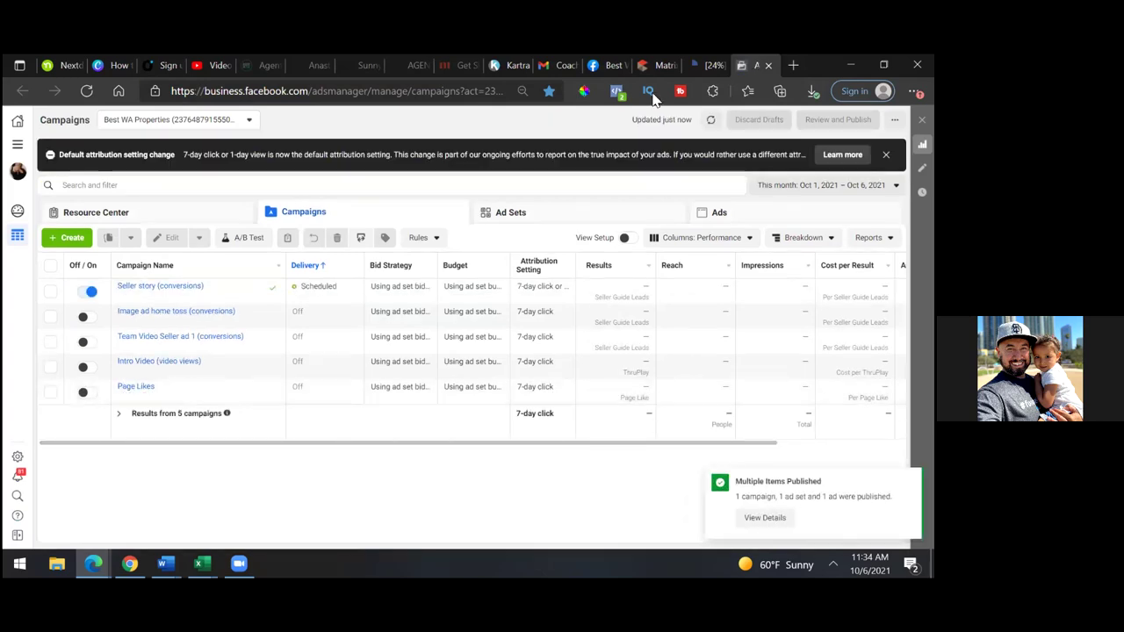
Close the earlier Ads Manager browser tab and agree to leave the site.
click(711, 67)
click(717, 66)
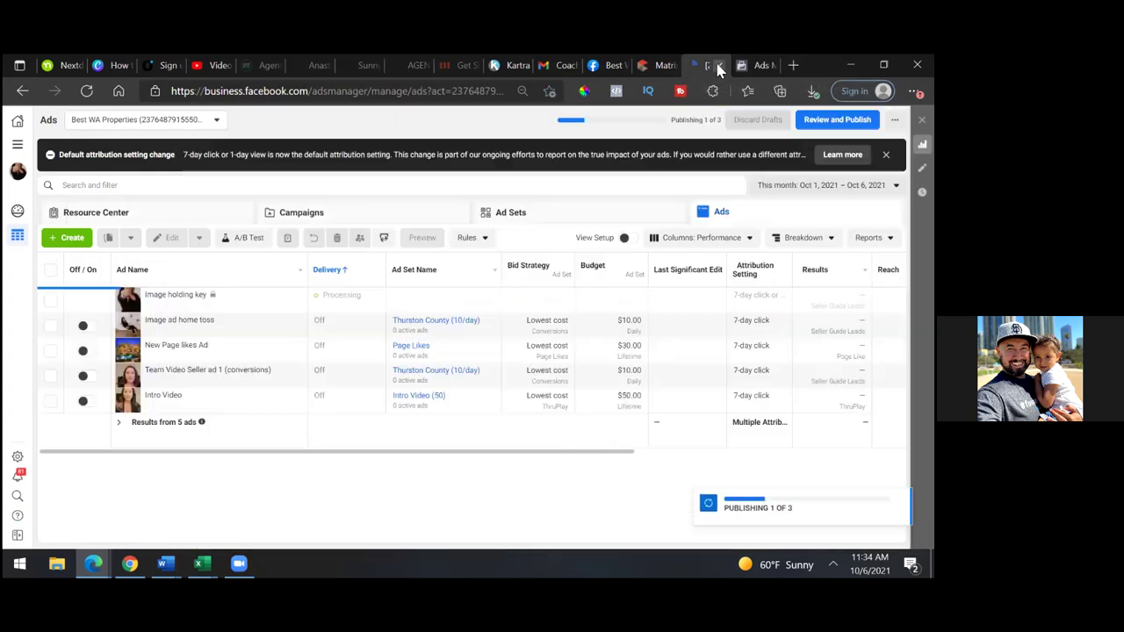
click(538, 172)
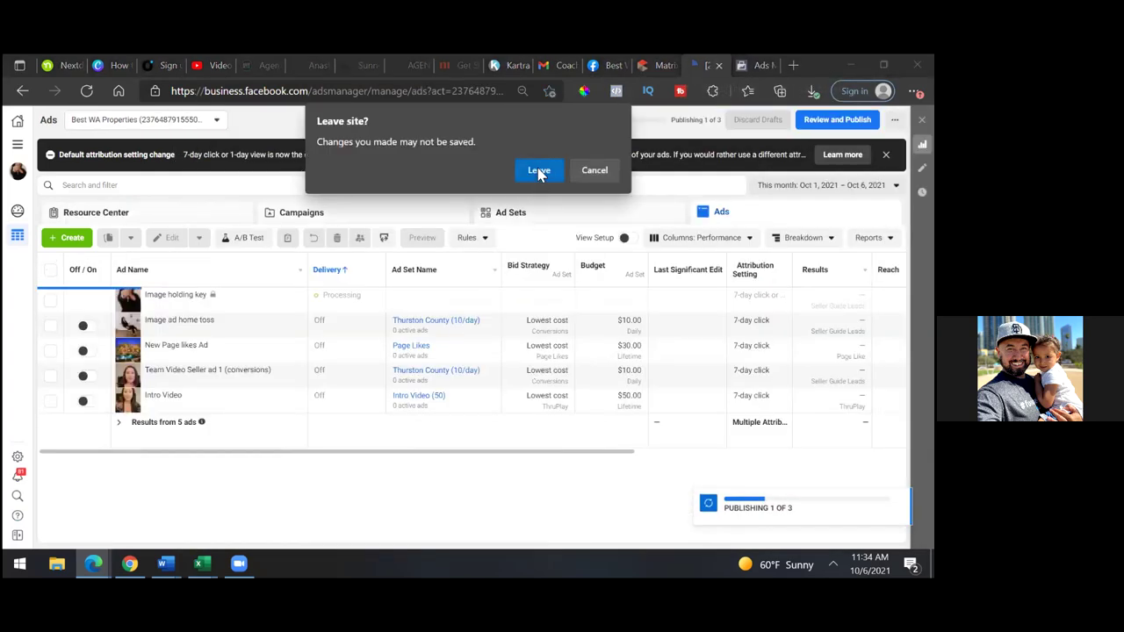
Select the Seller story (conversions) campaign, its Thuston County (17/day) ad set and the Image holding key ad, and open that ad for editing.
click(50, 291)
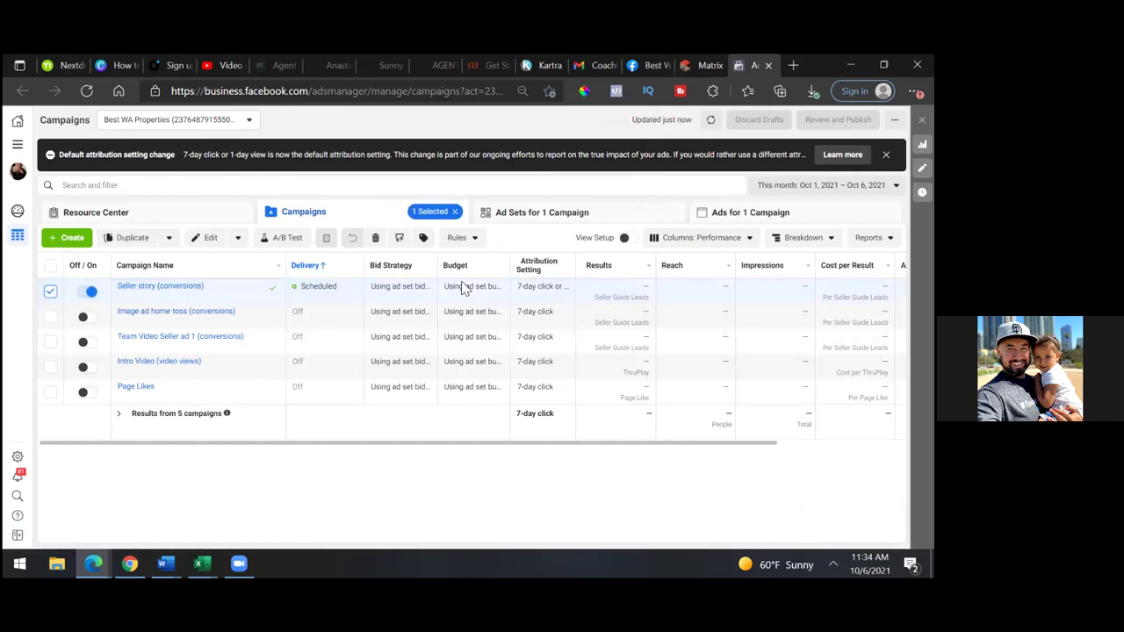
click(546, 213)
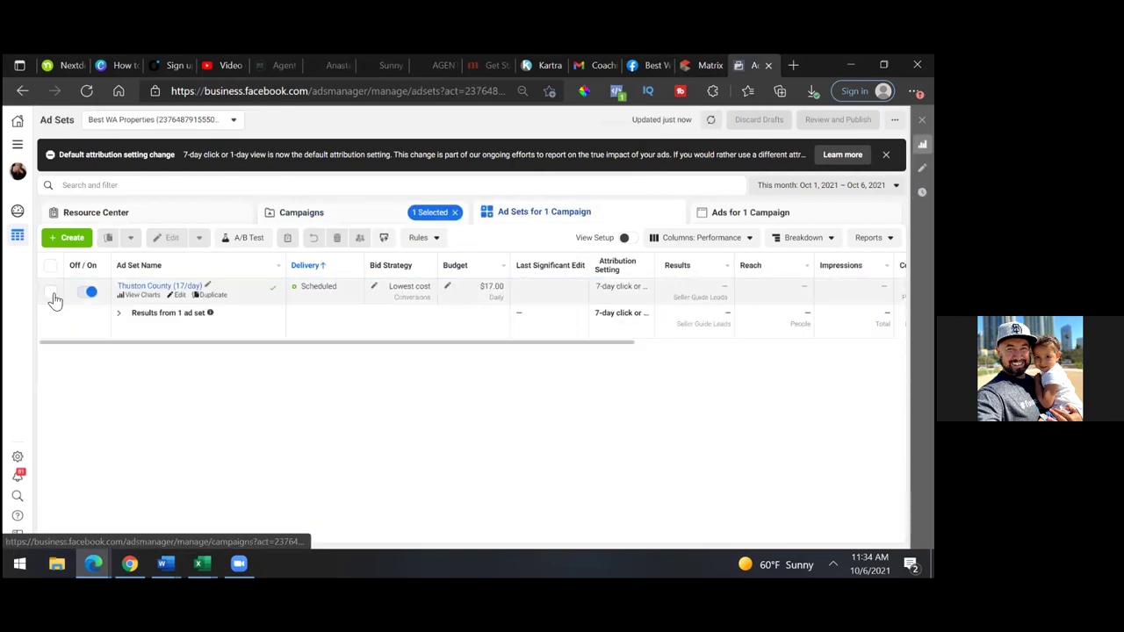
click(50, 293)
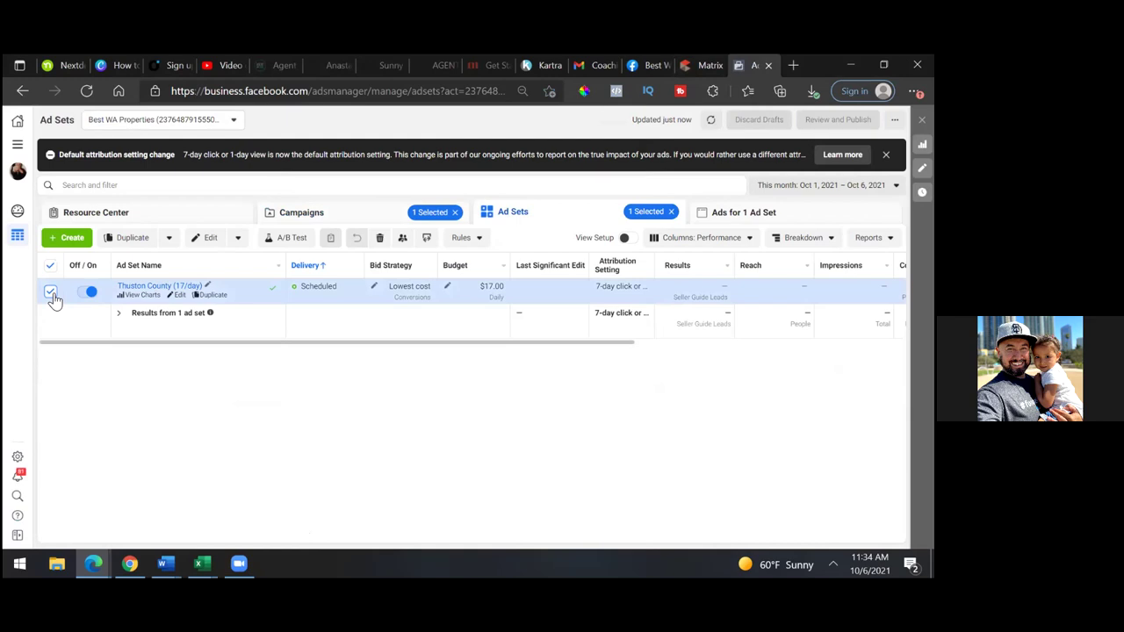
click(703, 216)
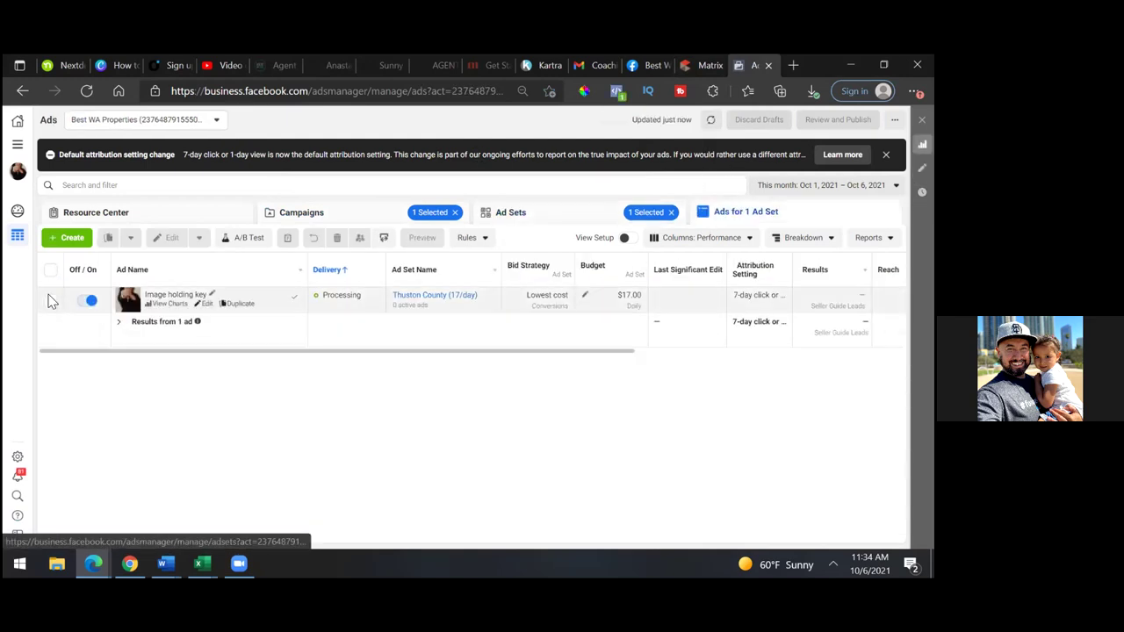
click(50, 301)
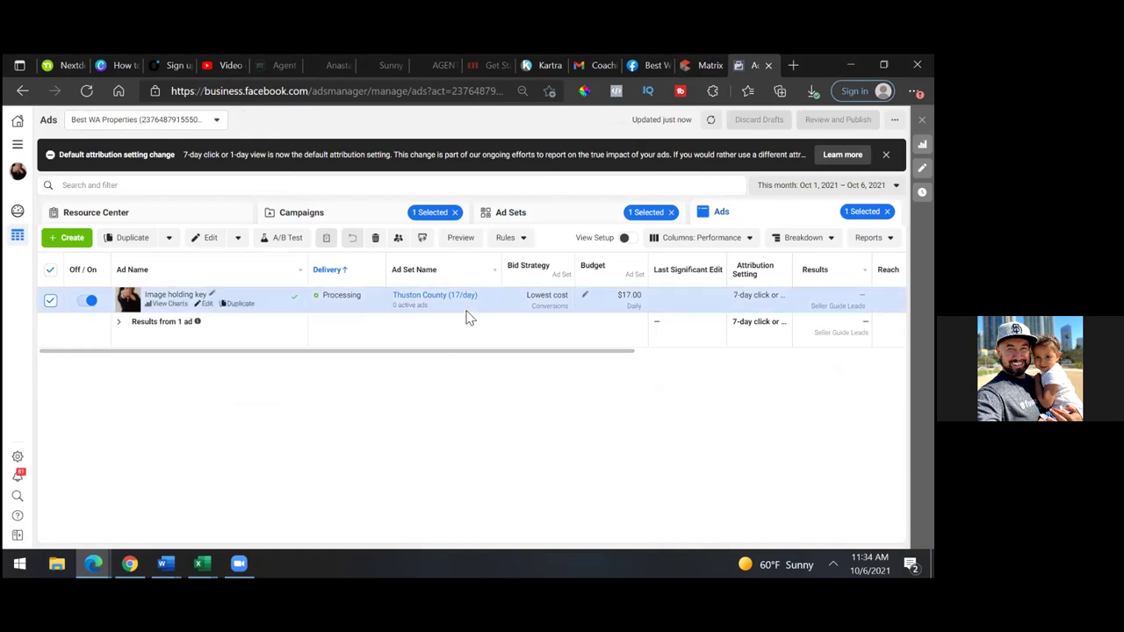
drag(465, 357, 410, 357)
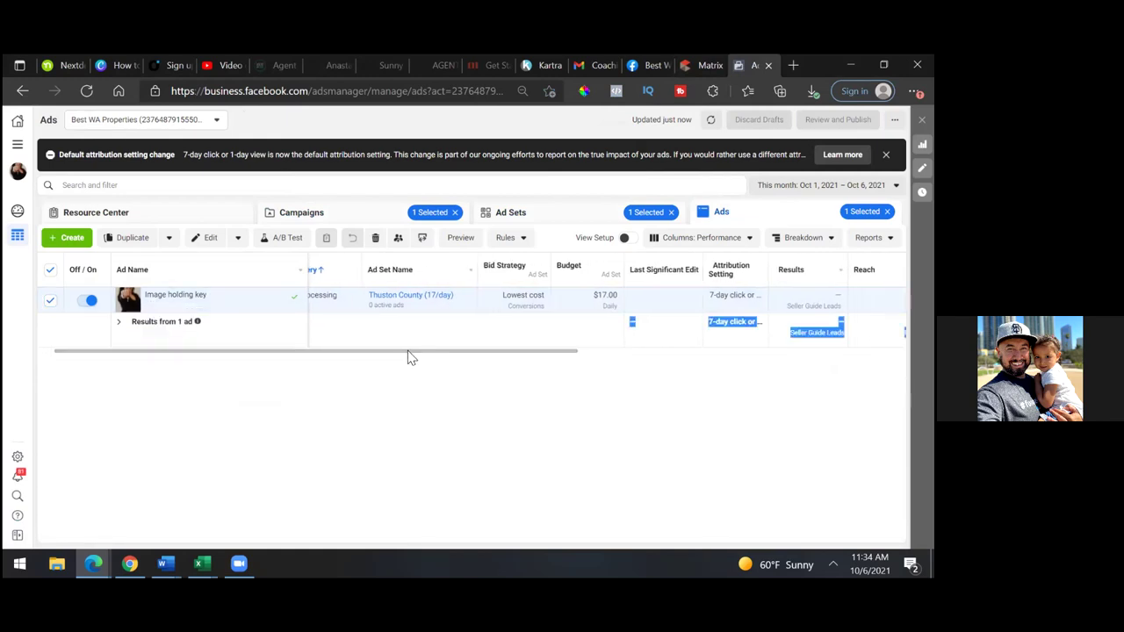
click(207, 307)
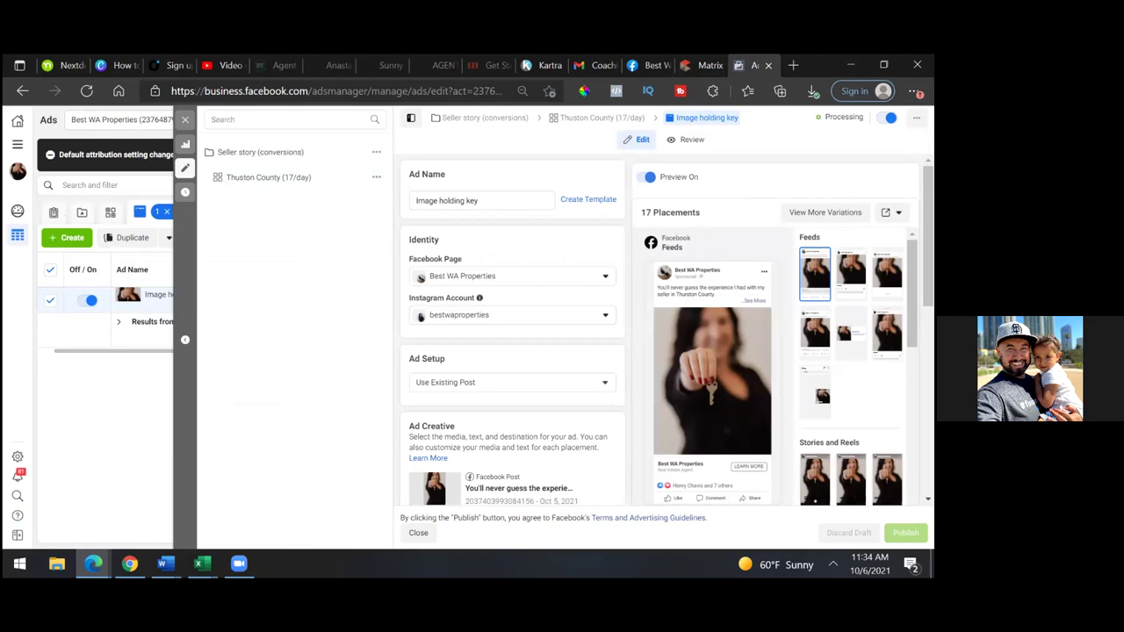
View the ad in the Facebook Desktop News Feed and examine the Best WA Properties sponsored demo post.
click(892, 212)
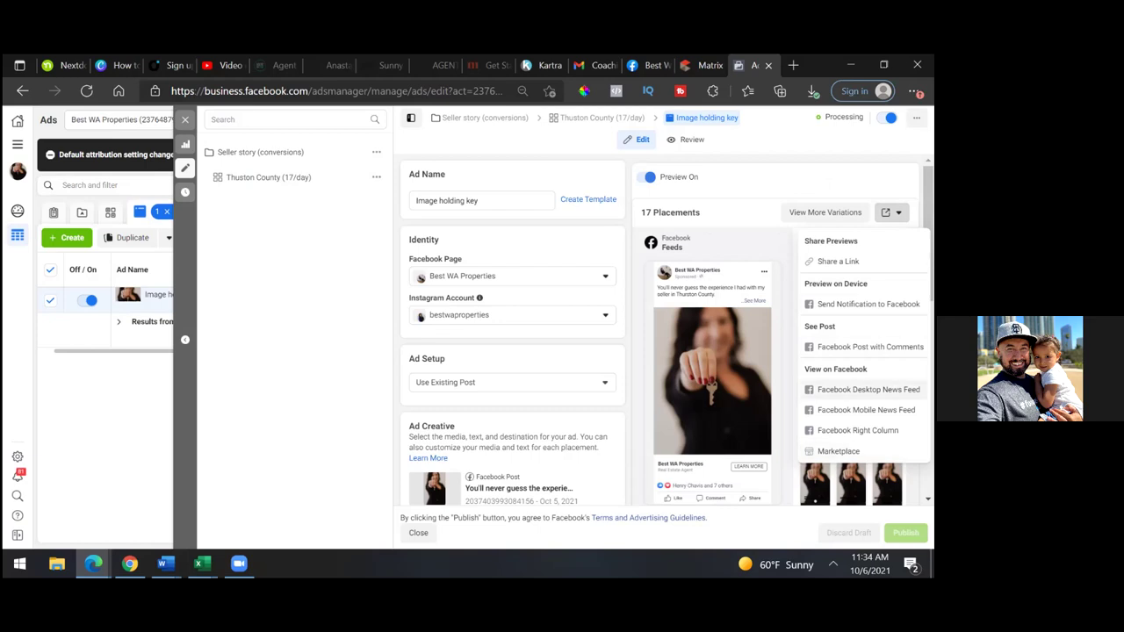
click(869, 389)
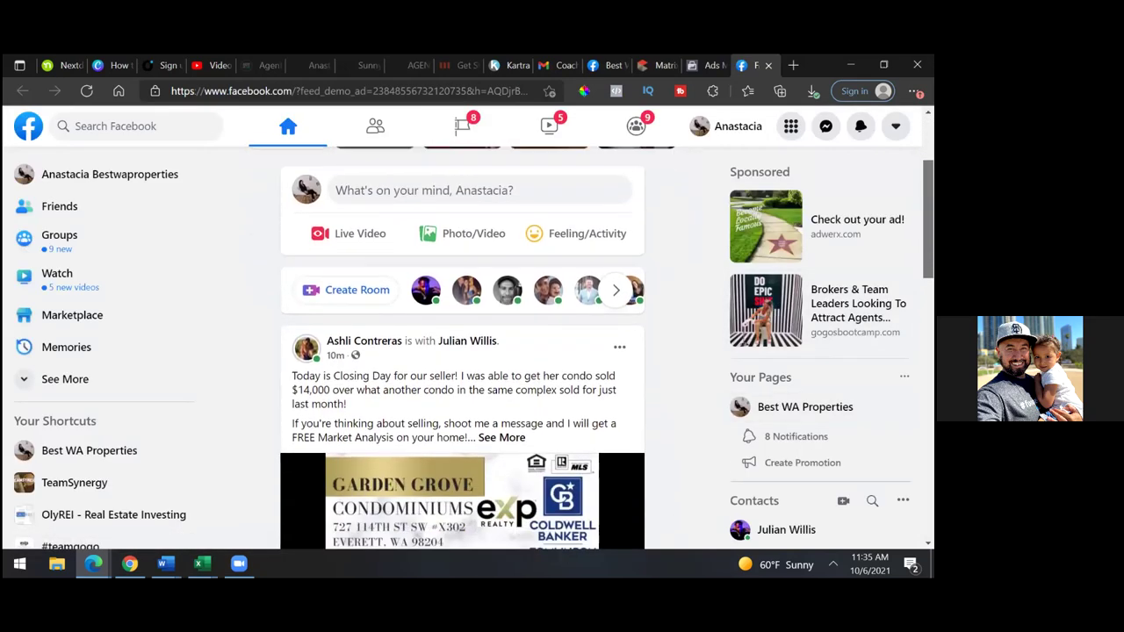
scroll(419, 348, down, 3)
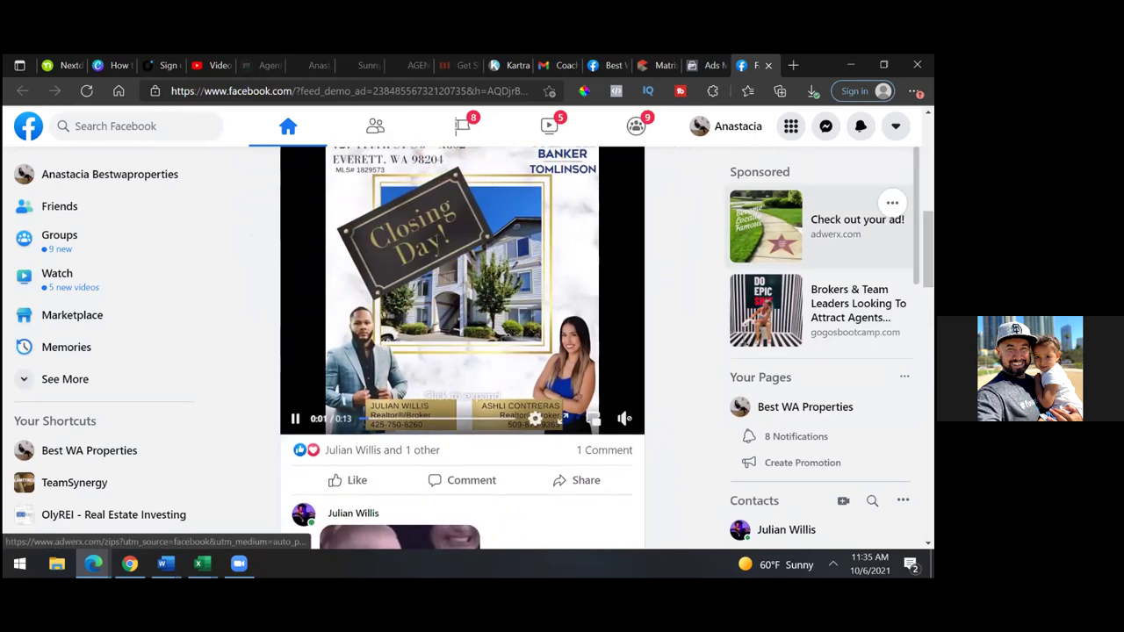
scroll(462, 348, down, 5)
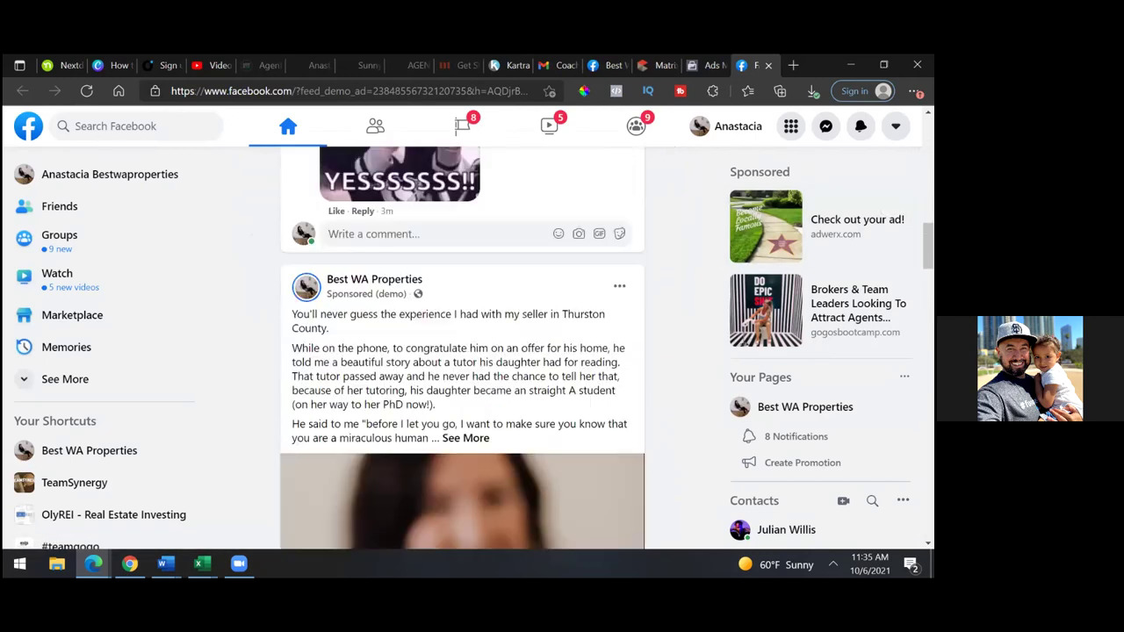
scroll(462, 348, down, 3)
scroll(462, 347, up, 1)
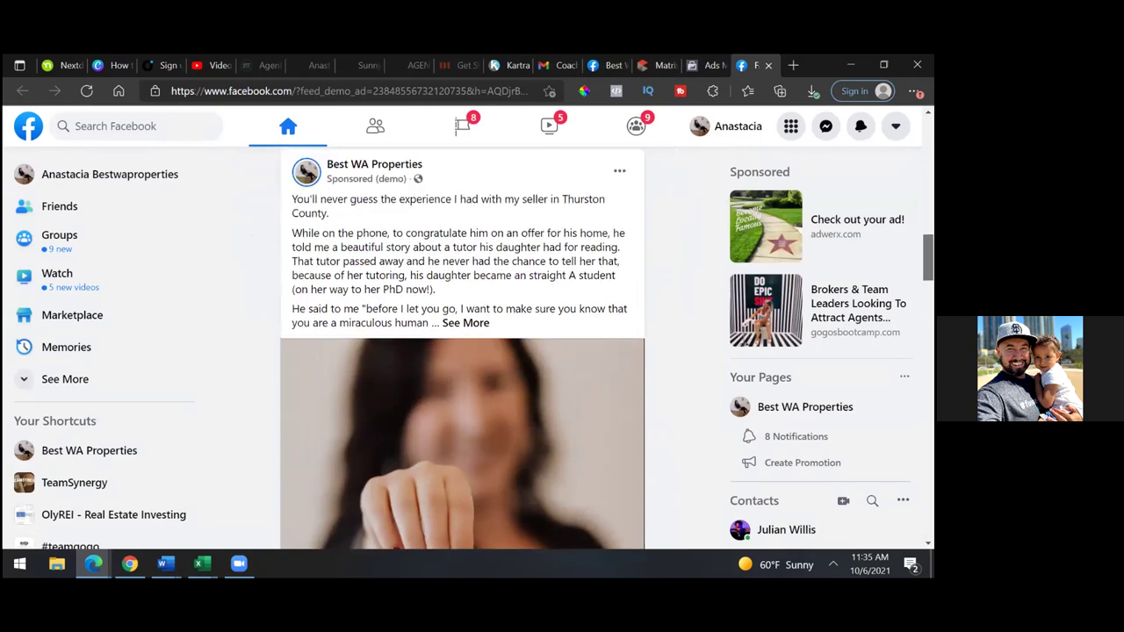
scroll(462, 347, down, 3)
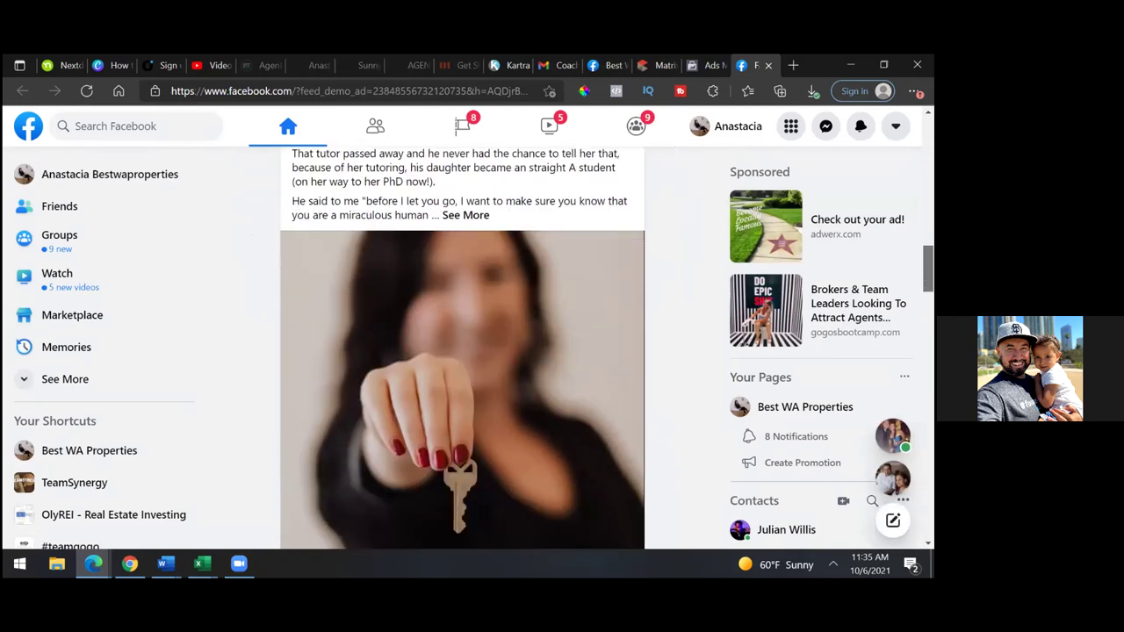
Examine the sponsored seller-story post's text, key image, Learn More link and reactions in the news feed preview.
scroll(462, 347, up, 3)
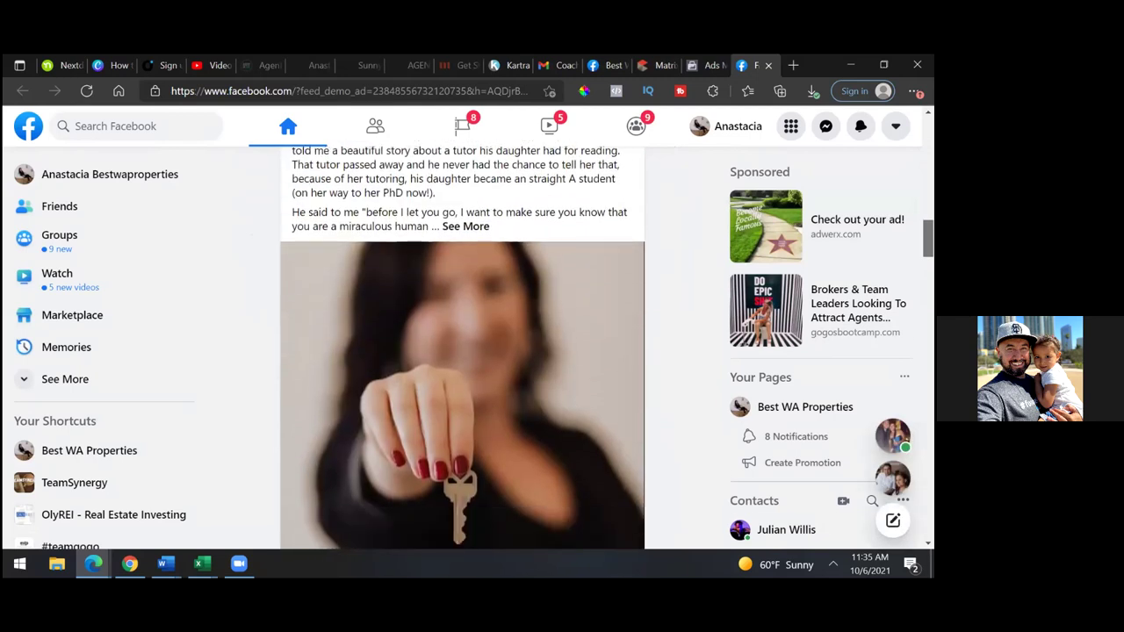
scroll(462, 347, up, 1)
scroll(462, 347, down, 6)
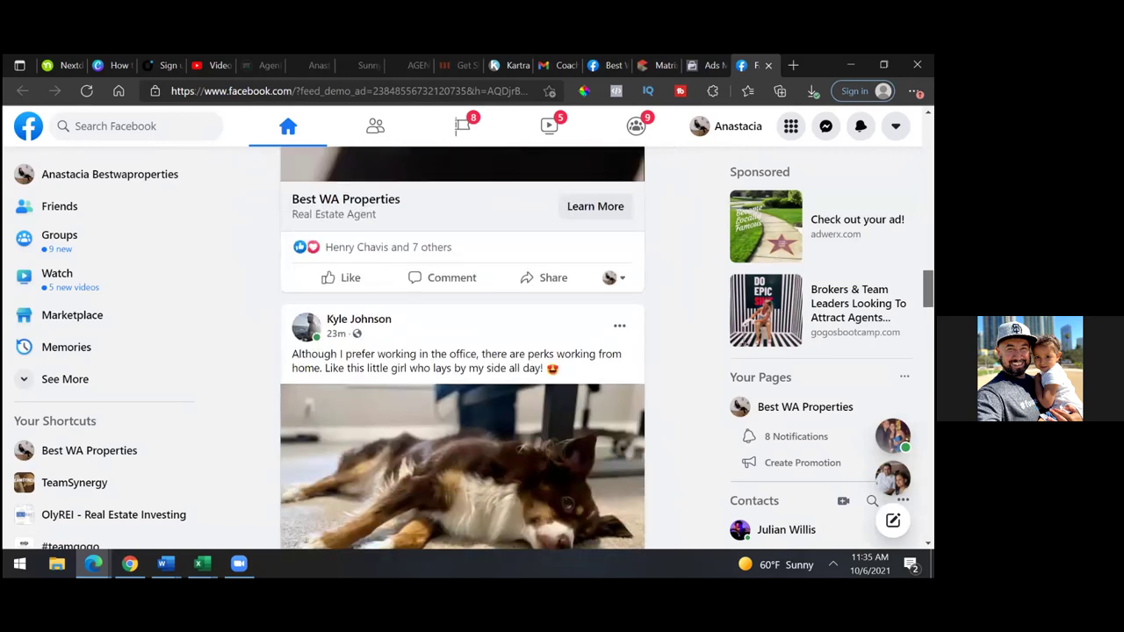
scroll(461, 348, up, 5)
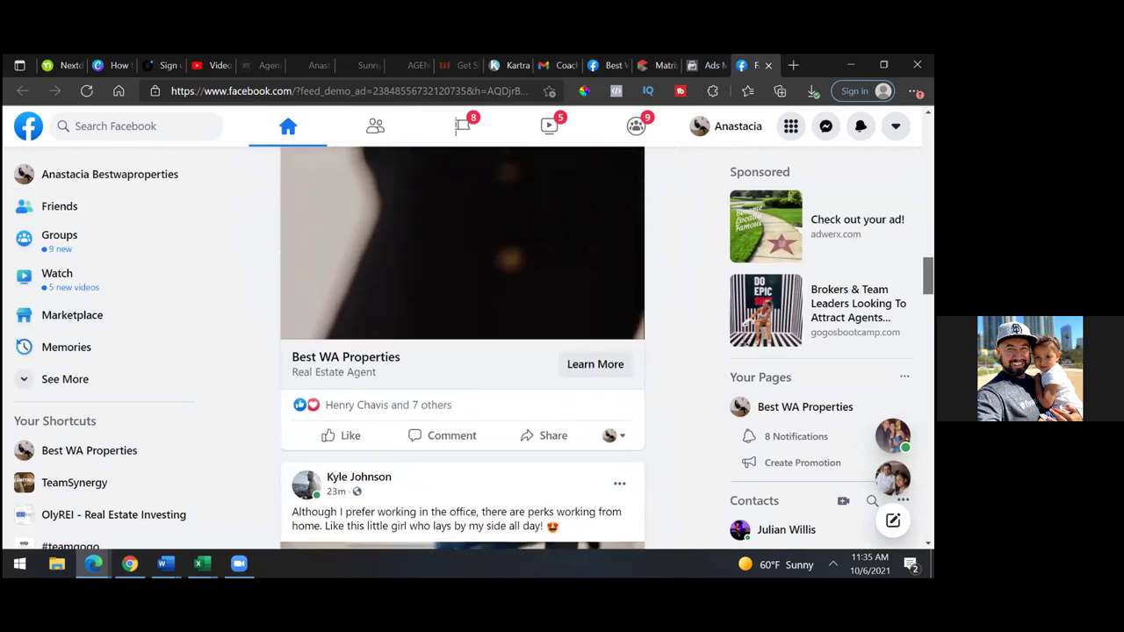
scroll(462, 347, up, 2)
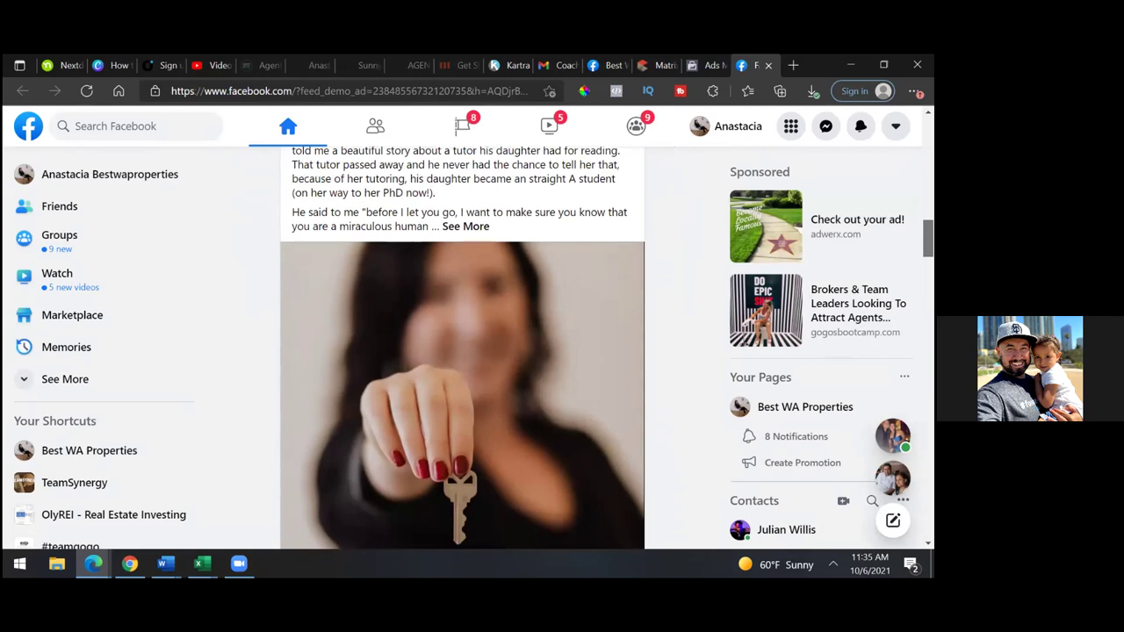
scroll(461, 348, up, 1)
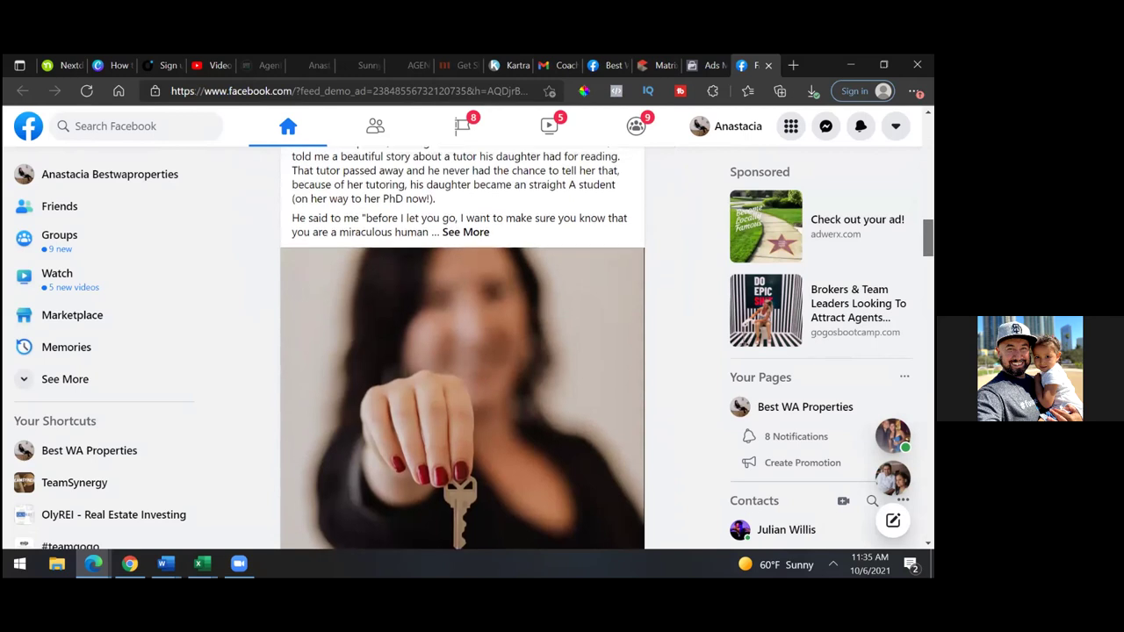
scroll(462, 347, up, 1)
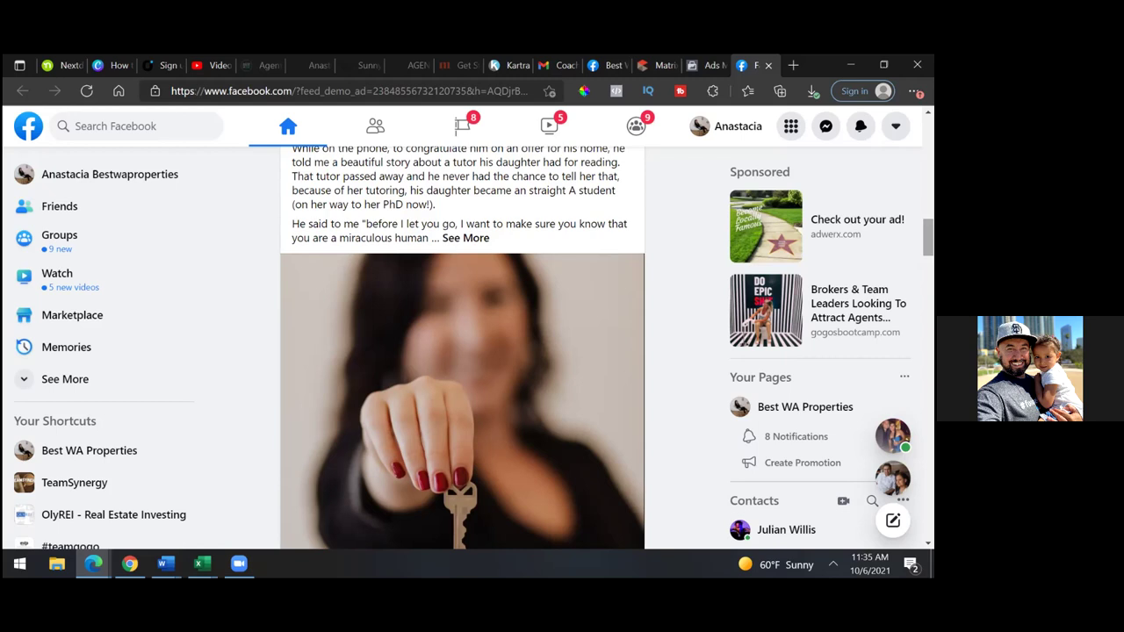
scroll(463, 348, up, 1)
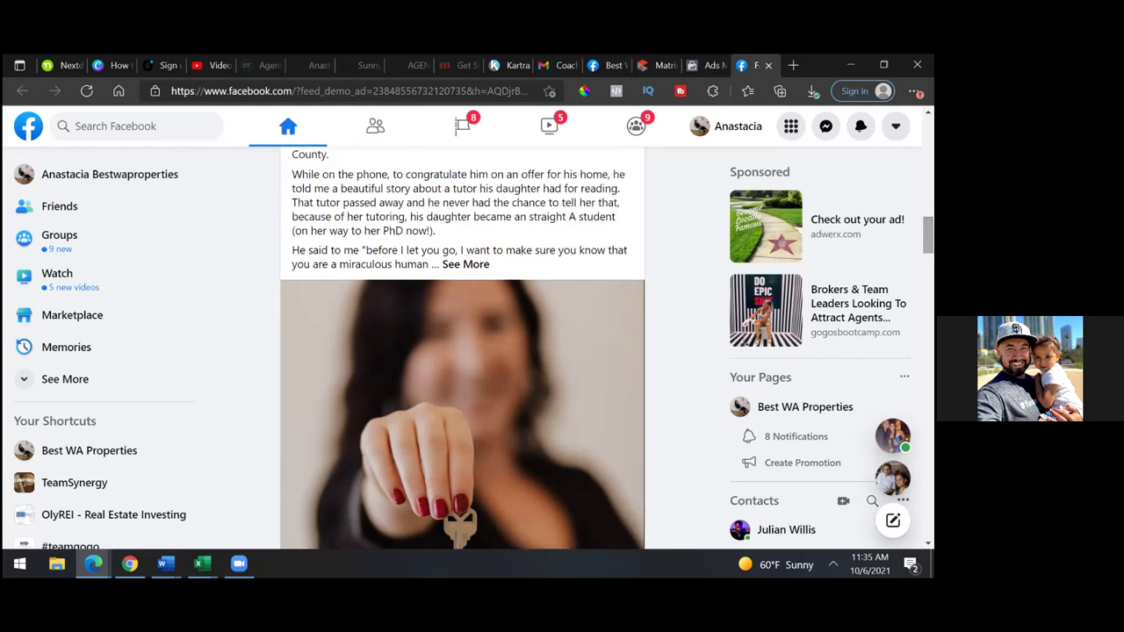
scroll(463, 347, down, 3)
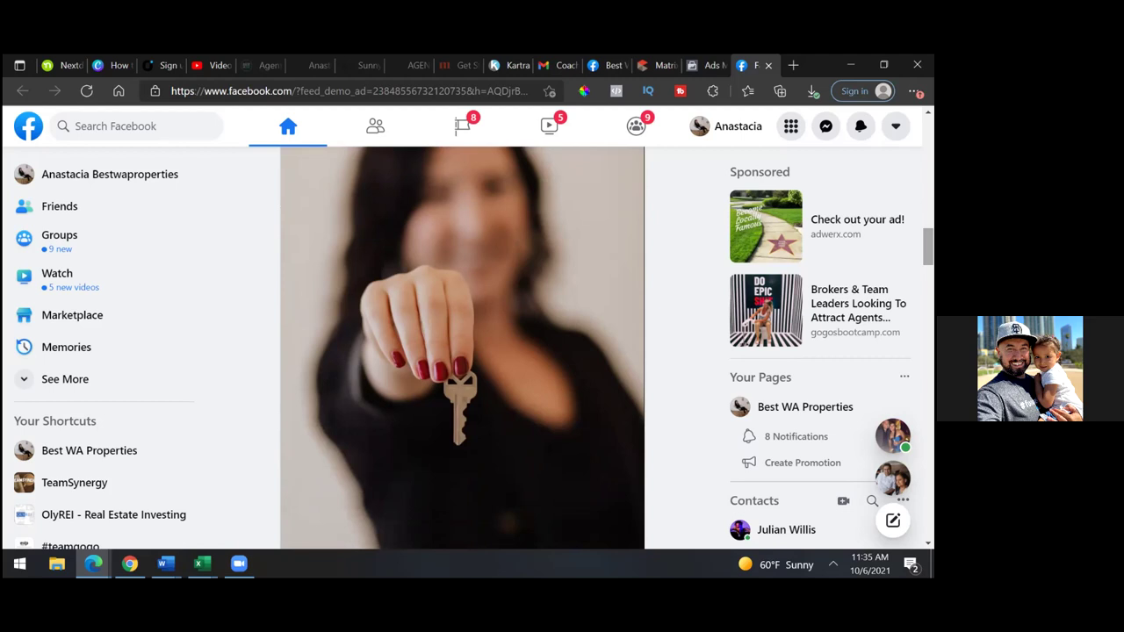
scroll(463, 348, up, 10)
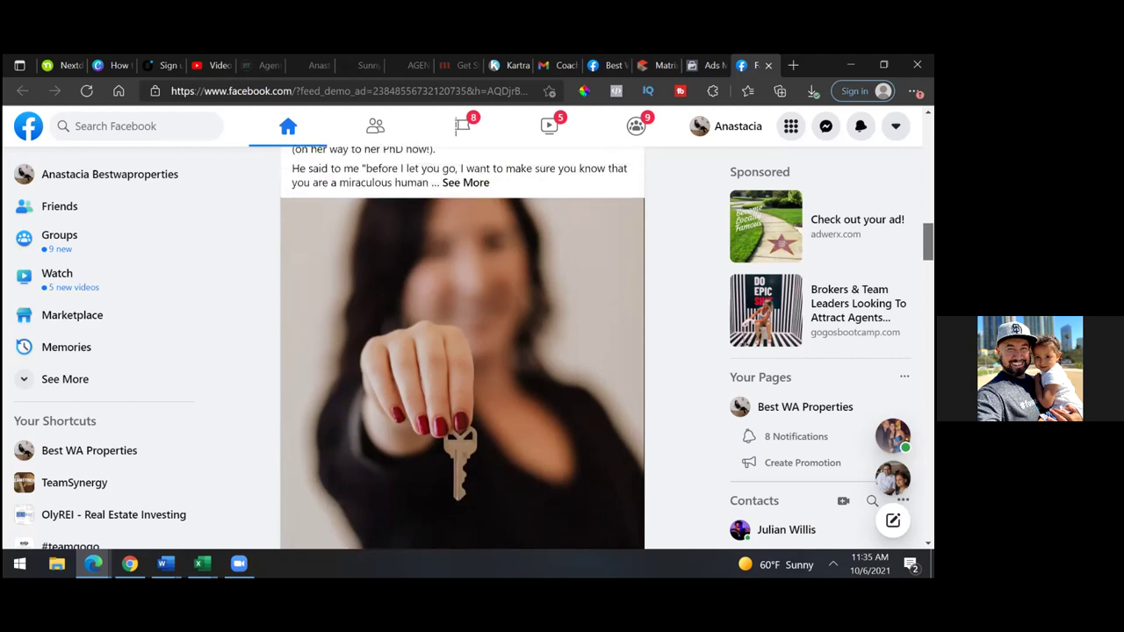
scroll(463, 347, up, 8)
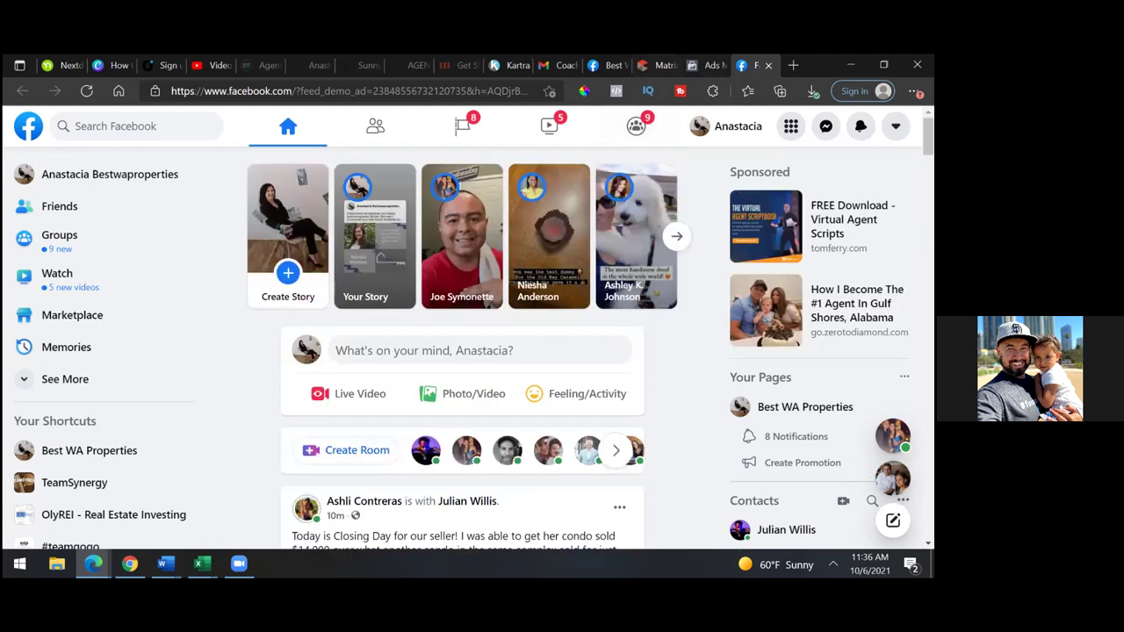
Return to the Ads Manager tab with the Image holding key ad editor and close it.
click(710, 67)
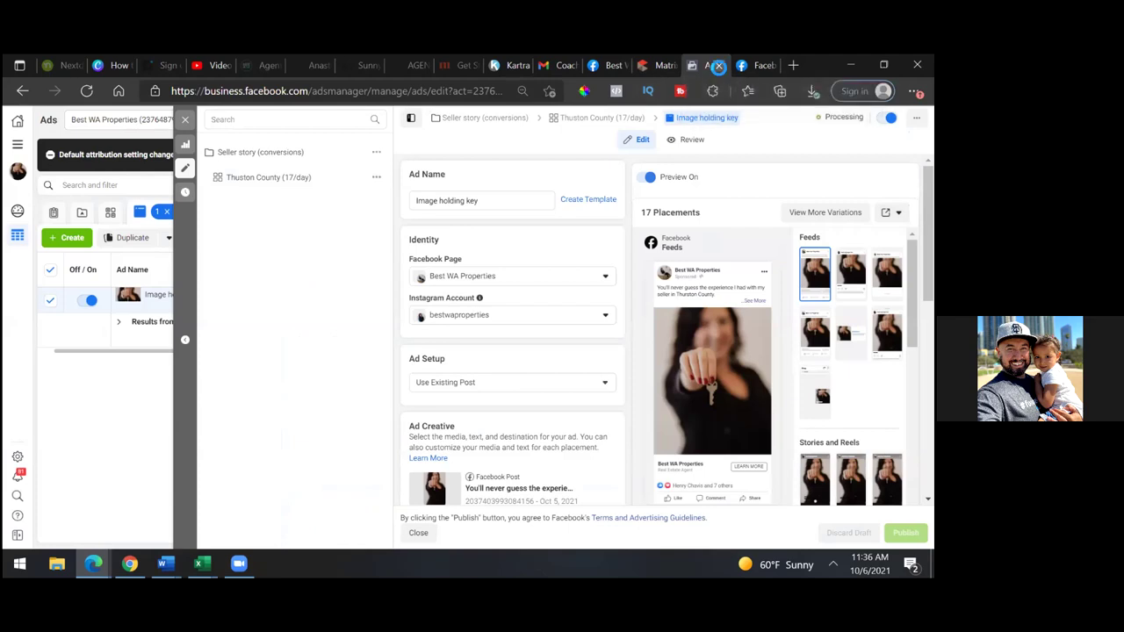
click(718, 65)
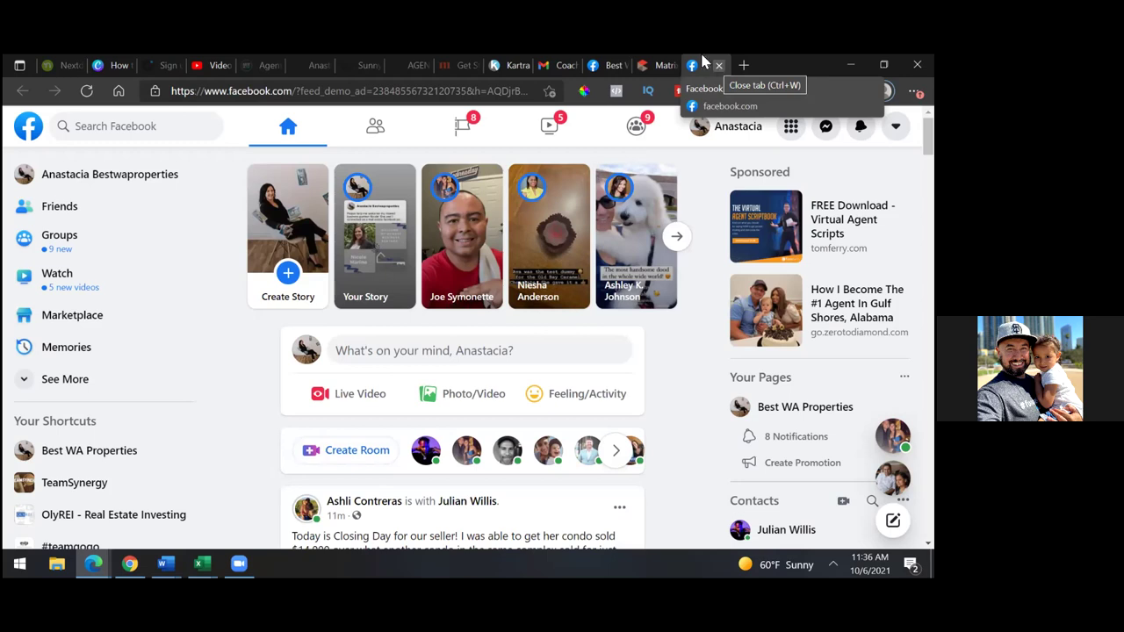
Open Ads Manager in a new browser tab from the Business Manager favorites, review the campaigns list, and close that tab.
click(743, 65)
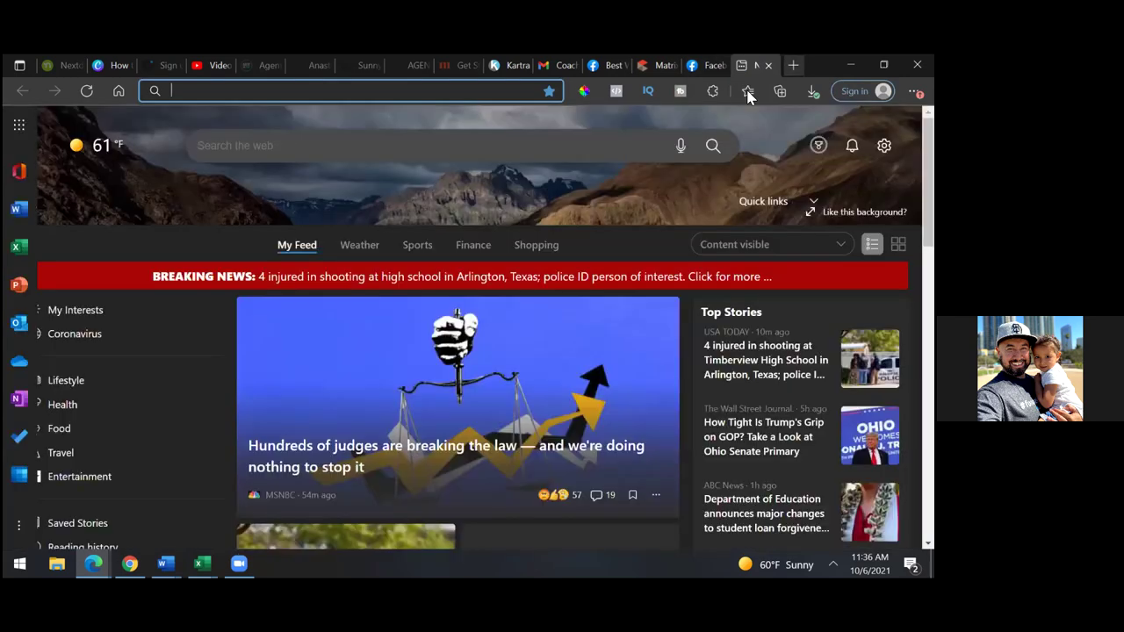
click(748, 92)
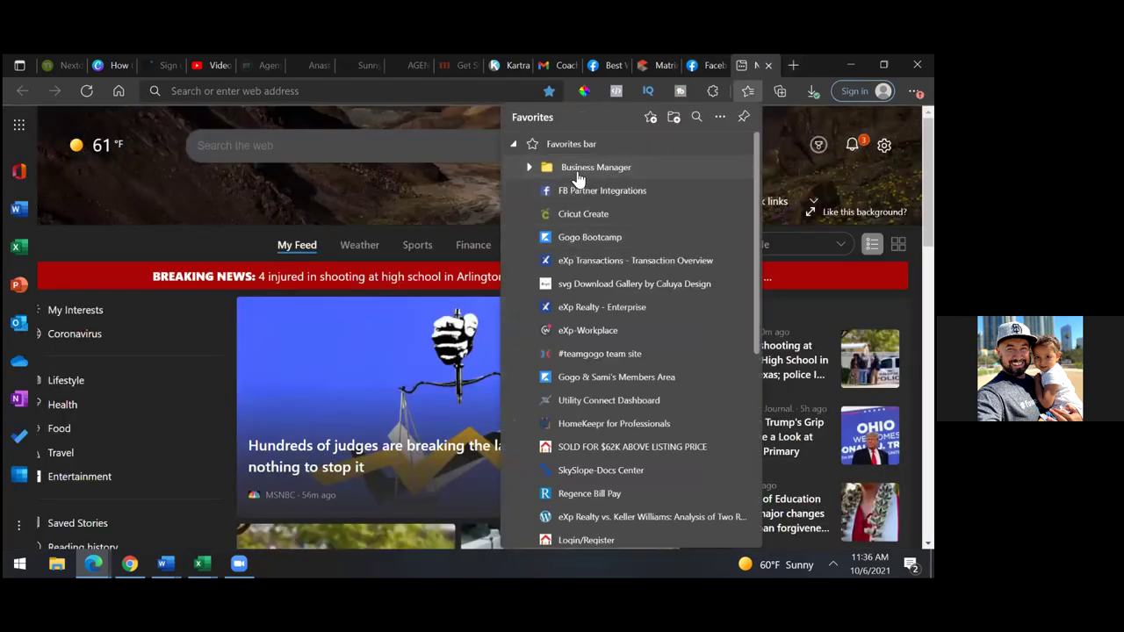
click(572, 167)
click(574, 283)
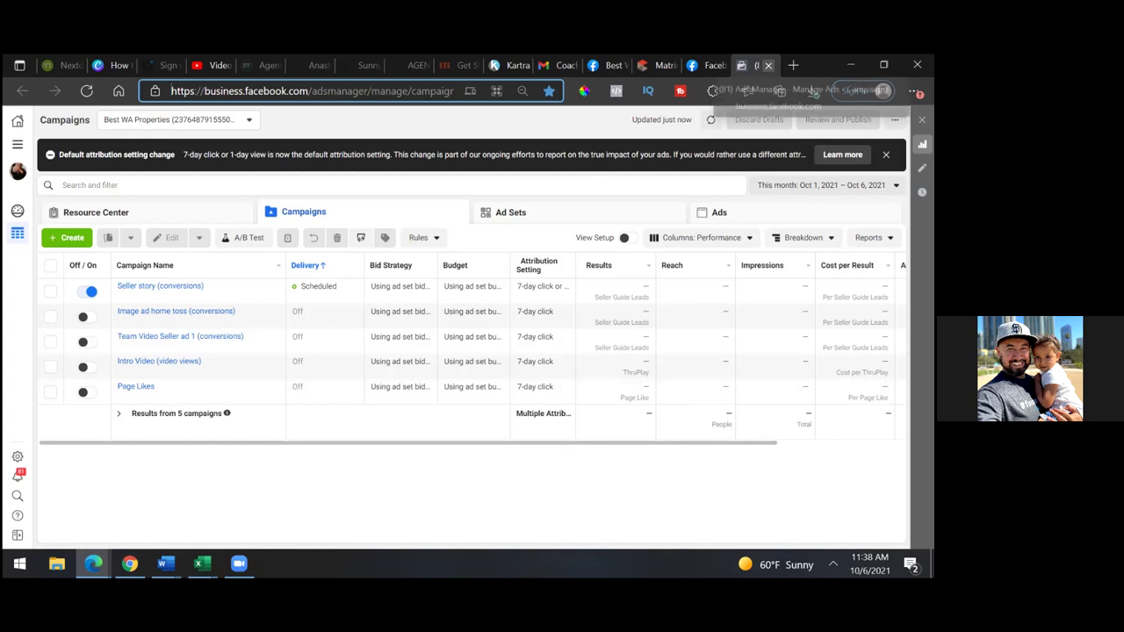
click(769, 65)
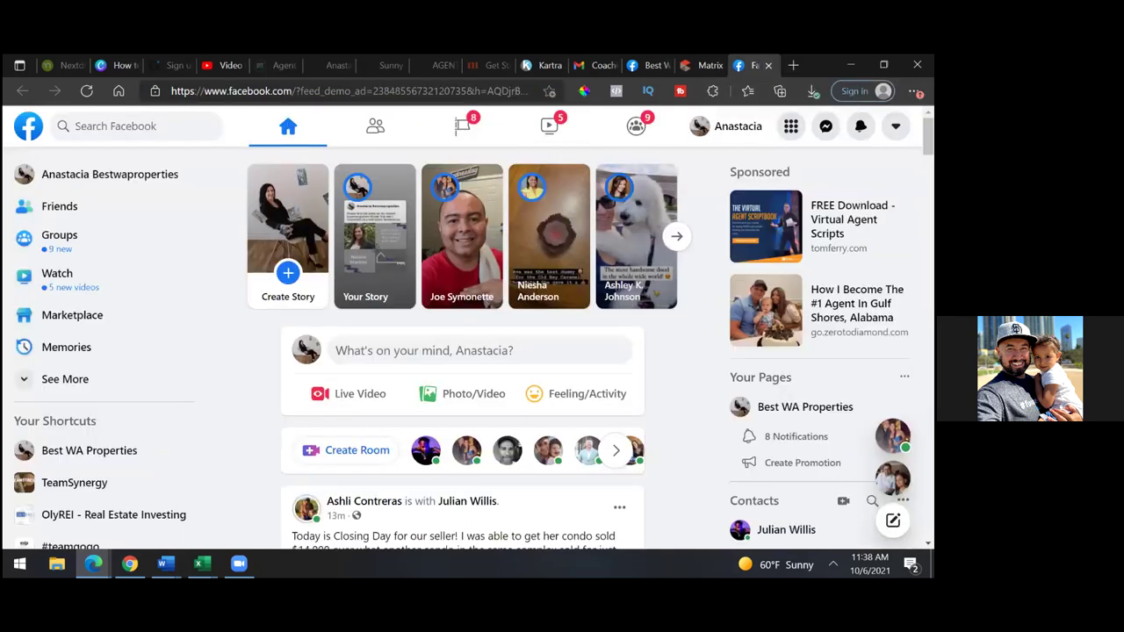